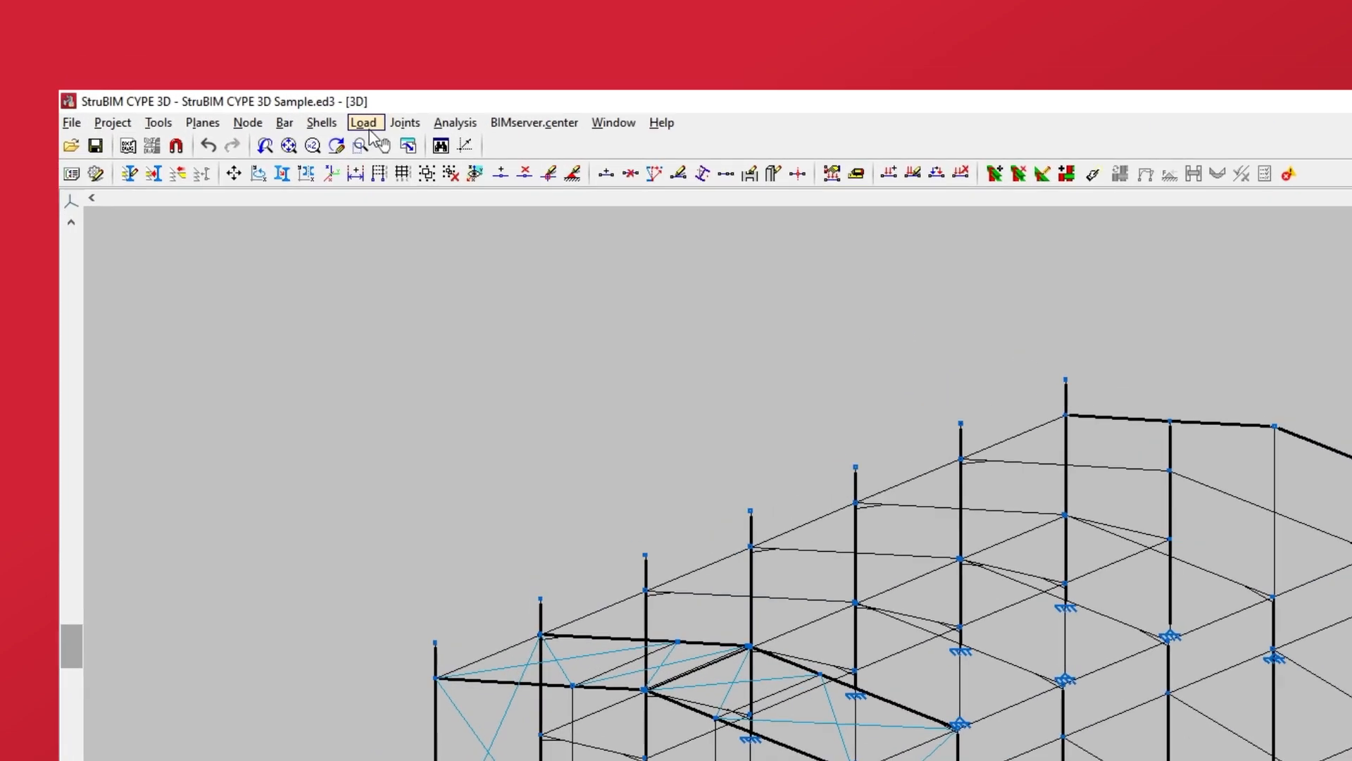
- Start introducing surface loads and display the existing loads of all loadcases in the 3D view
click(273, 69)
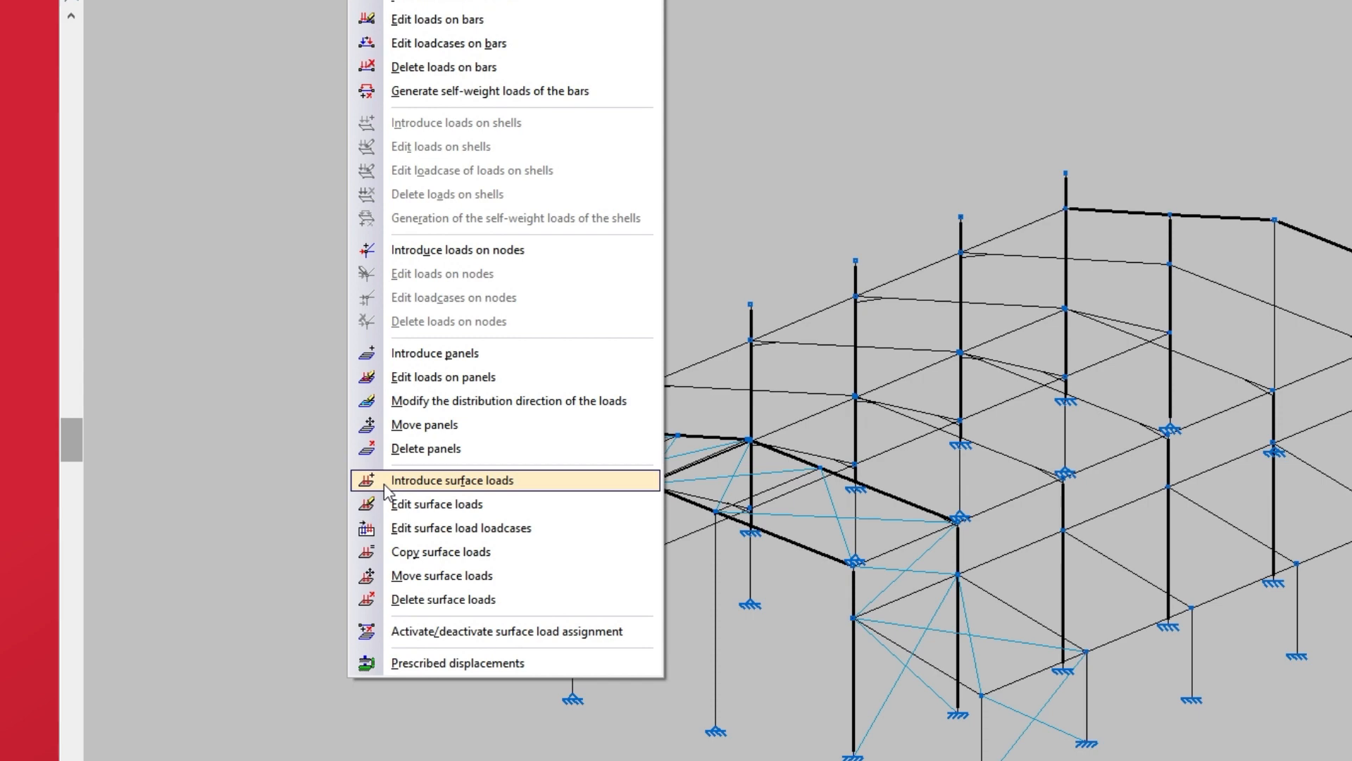
click(385, 486)
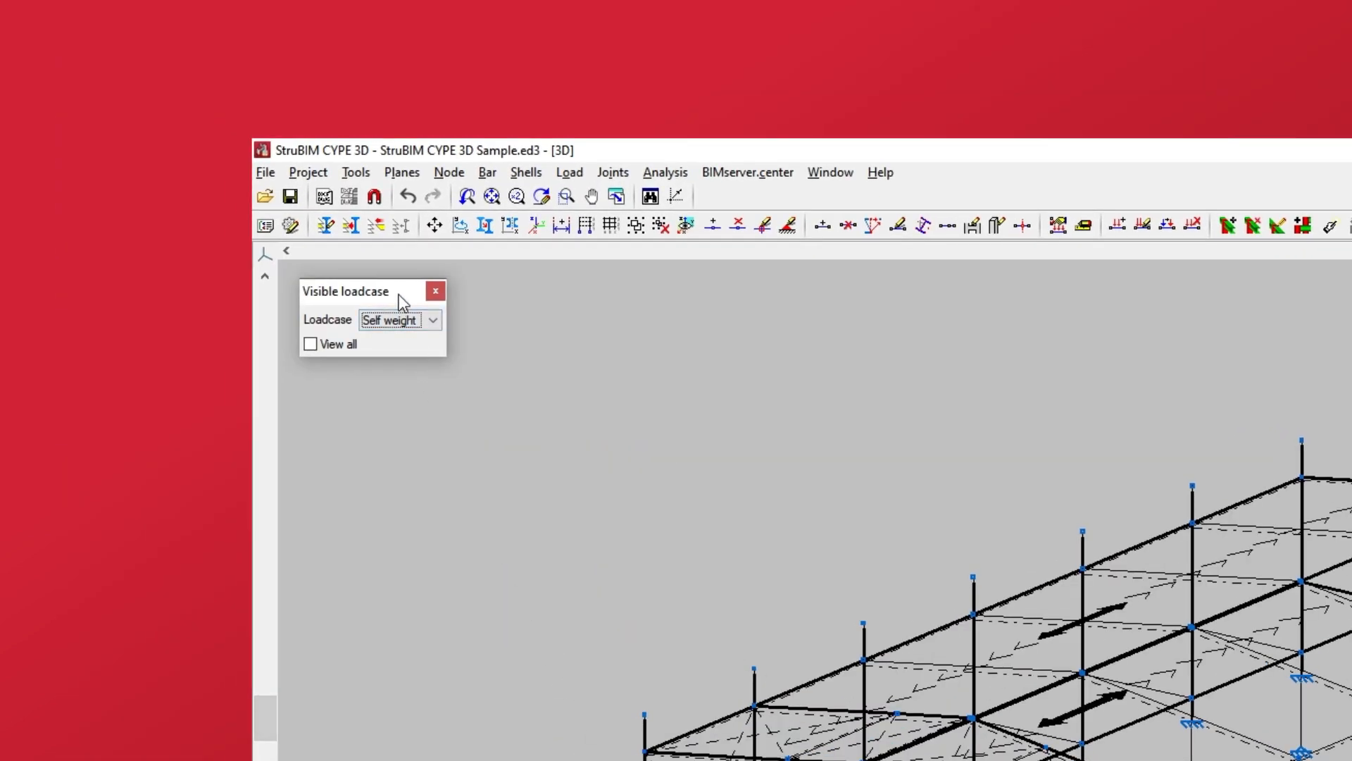
click(433, 320)
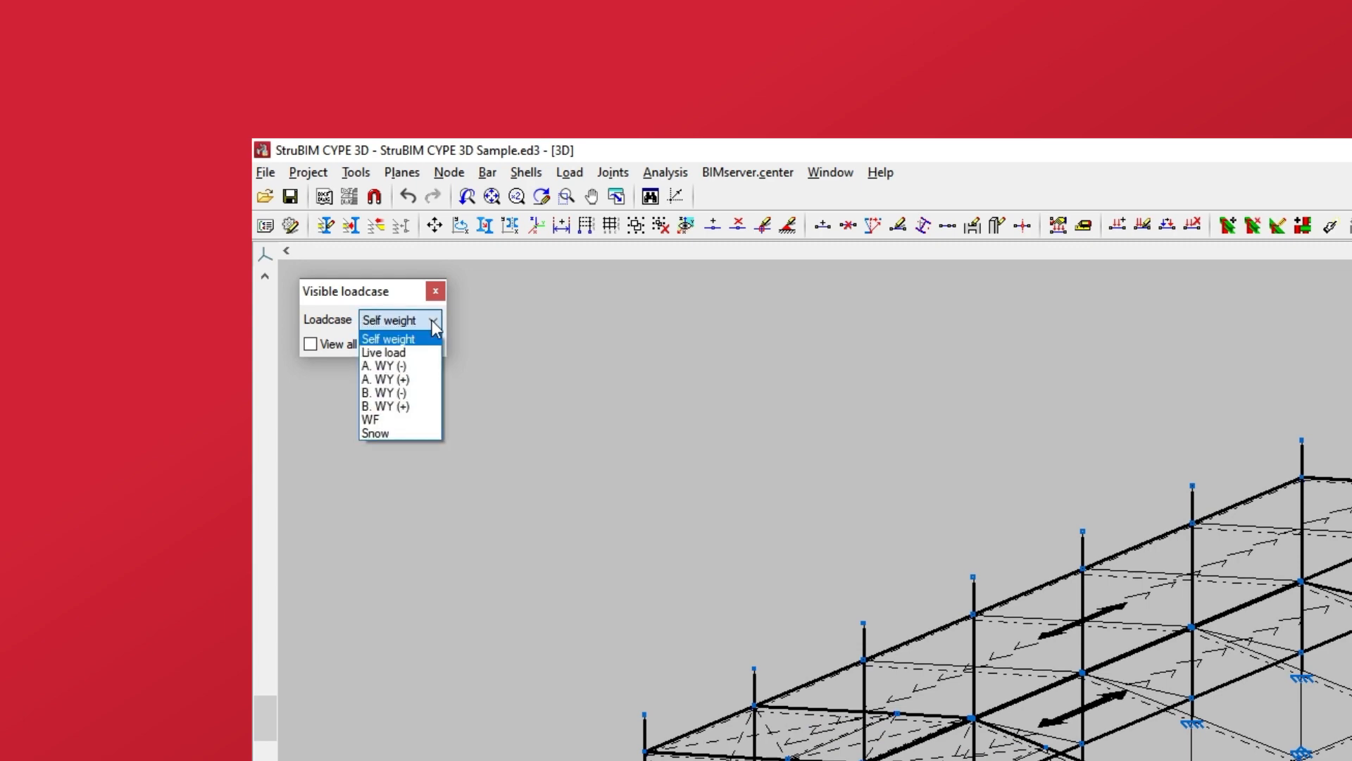
click(432, 320)
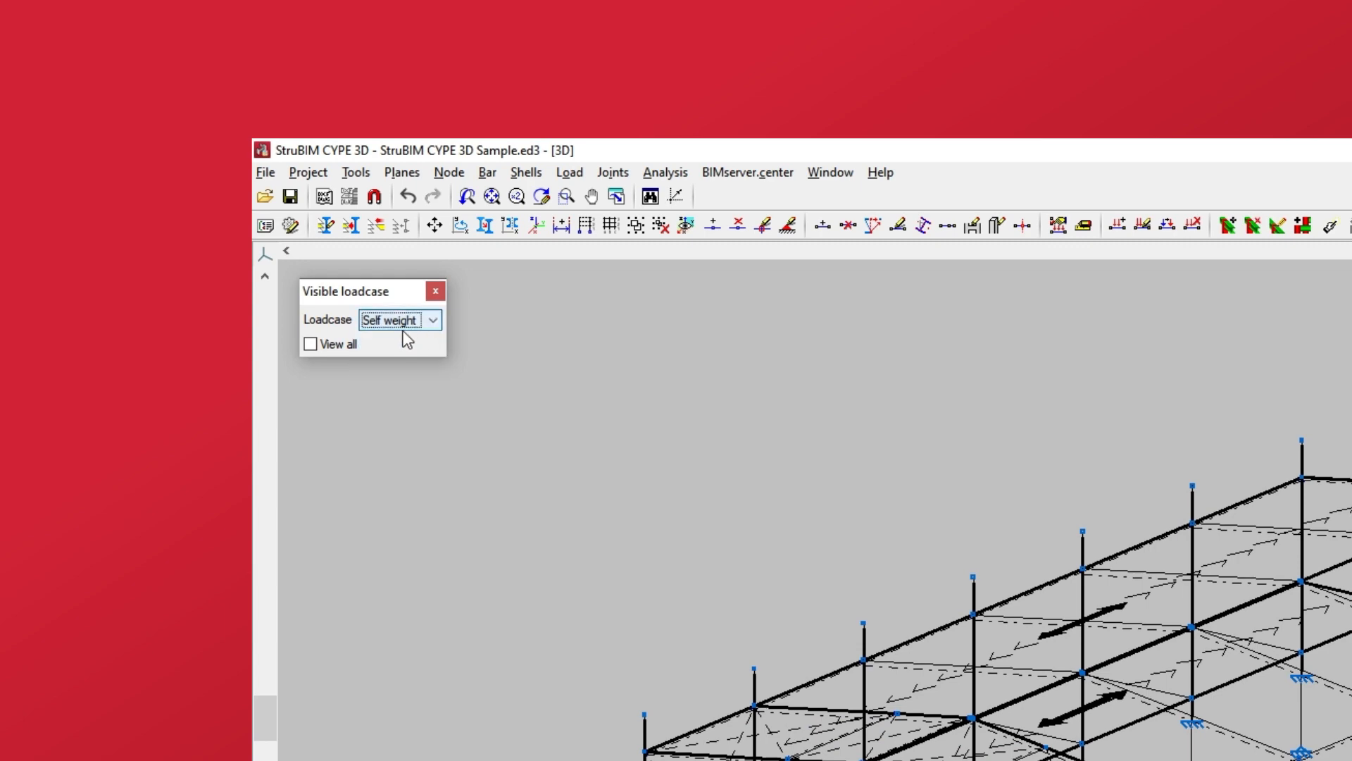
click(319, 347)
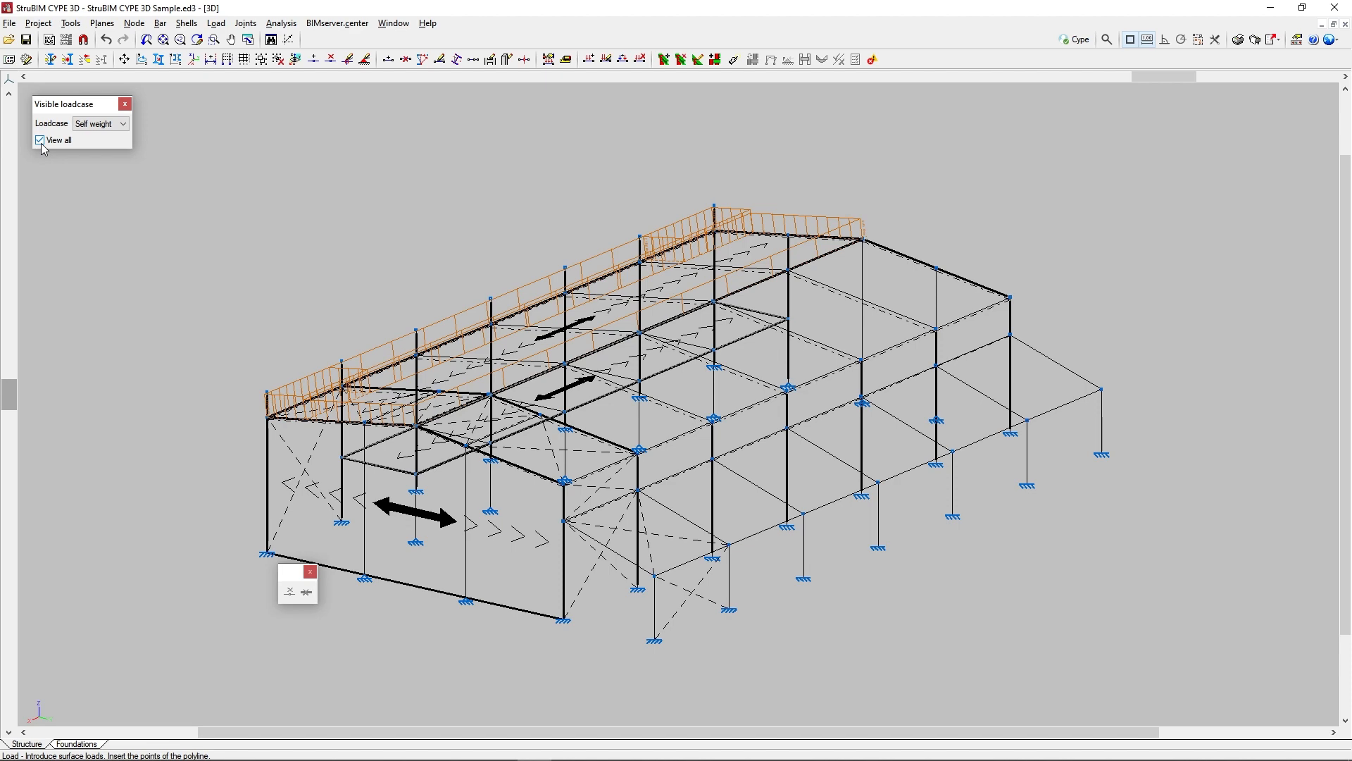
- Outline a rectangular surface load on the unloaded roof slope, from the ridge 4.920 m down the slope, over the full building length
shift+middle_drag(243, 367, 376, 364)
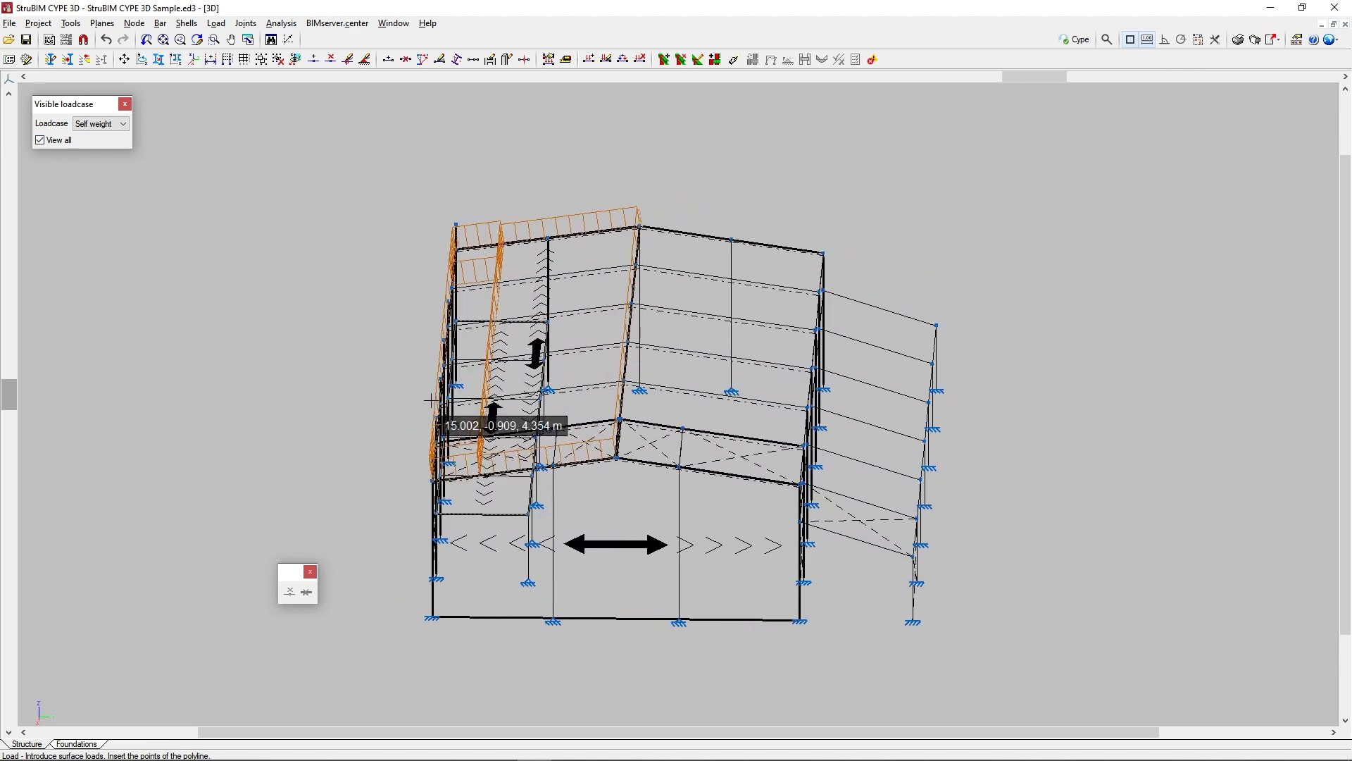
click(615, 457)
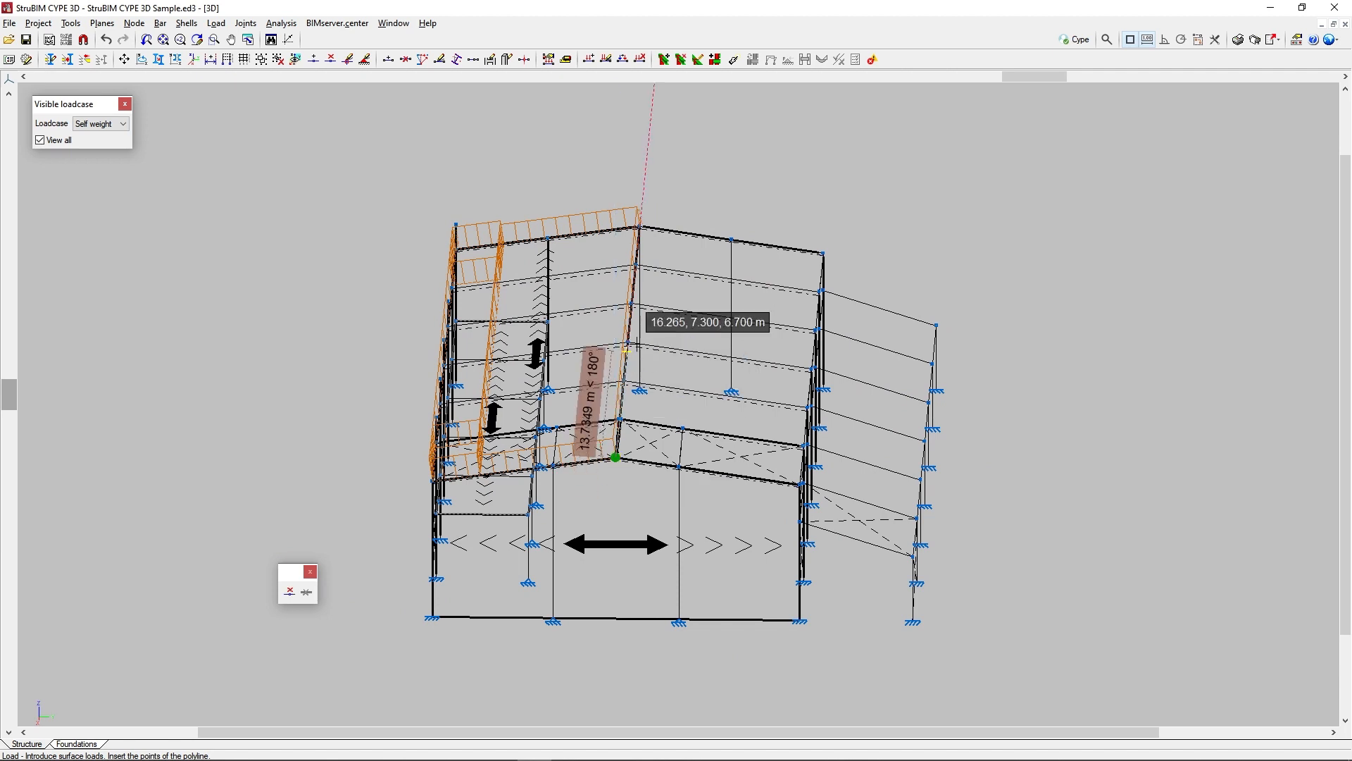
click(639, 225)
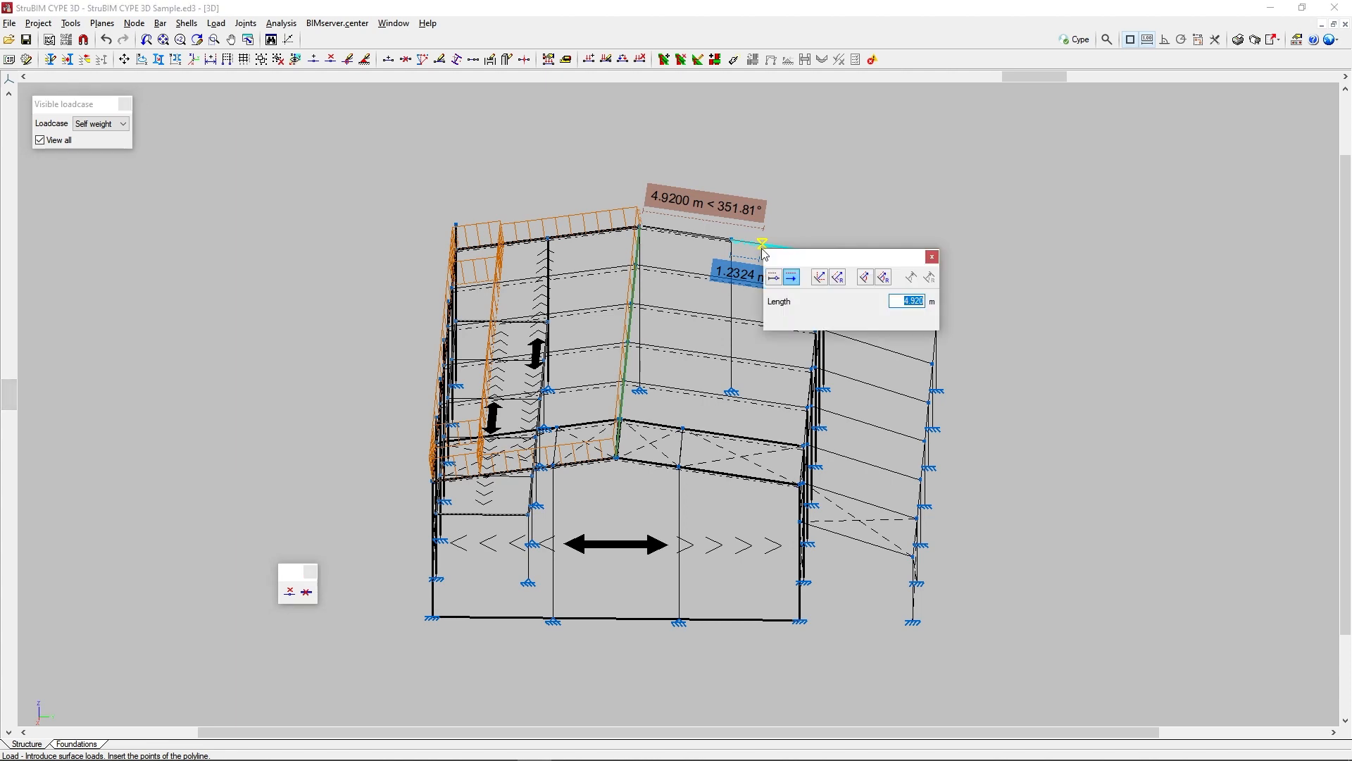
click(762, 245)
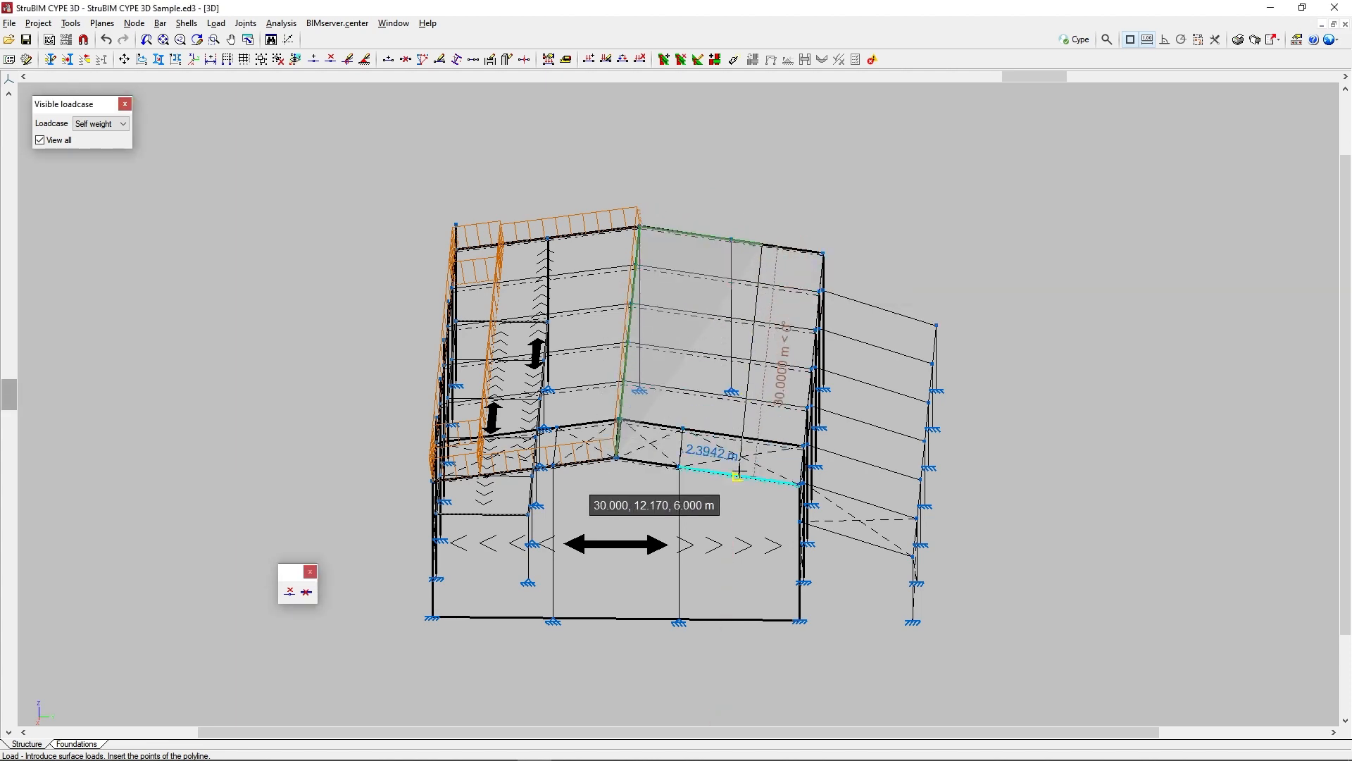
click(736, 477)
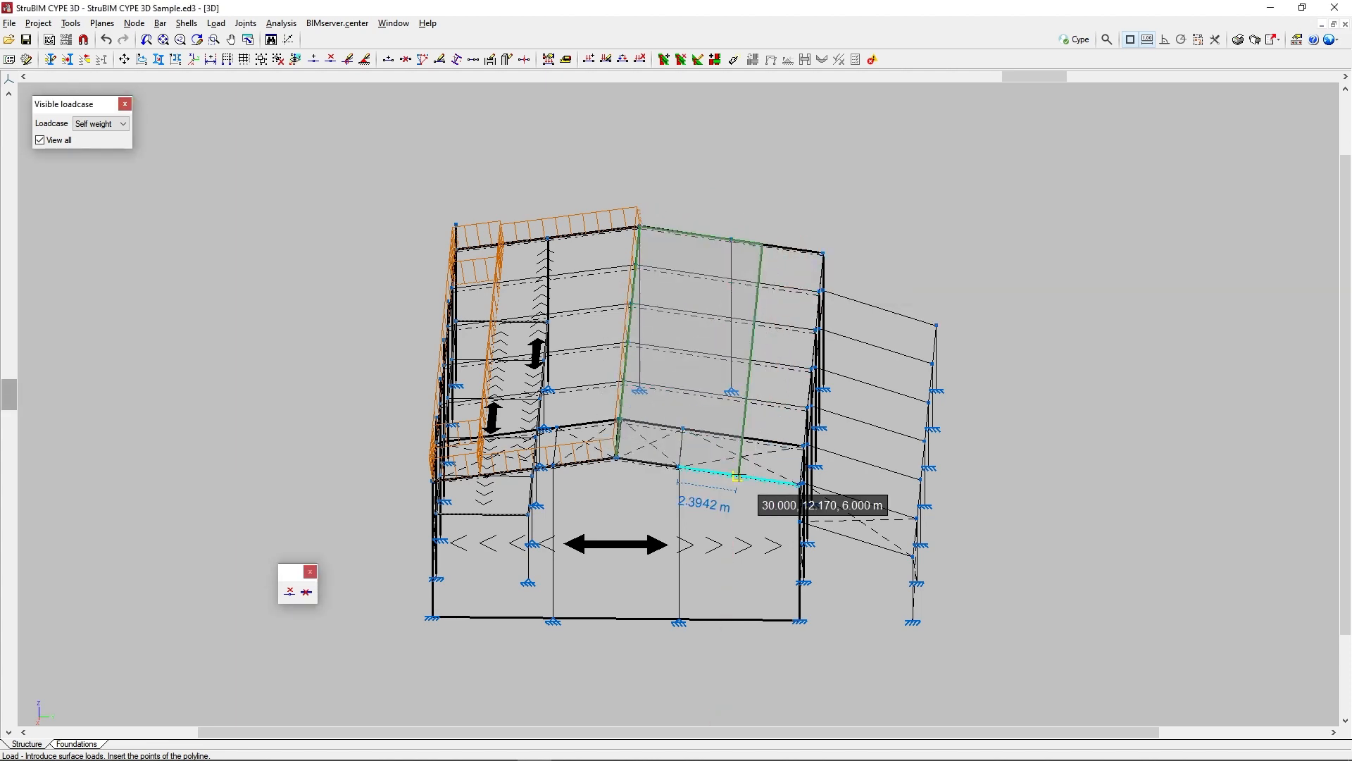
right_click(737, 477)
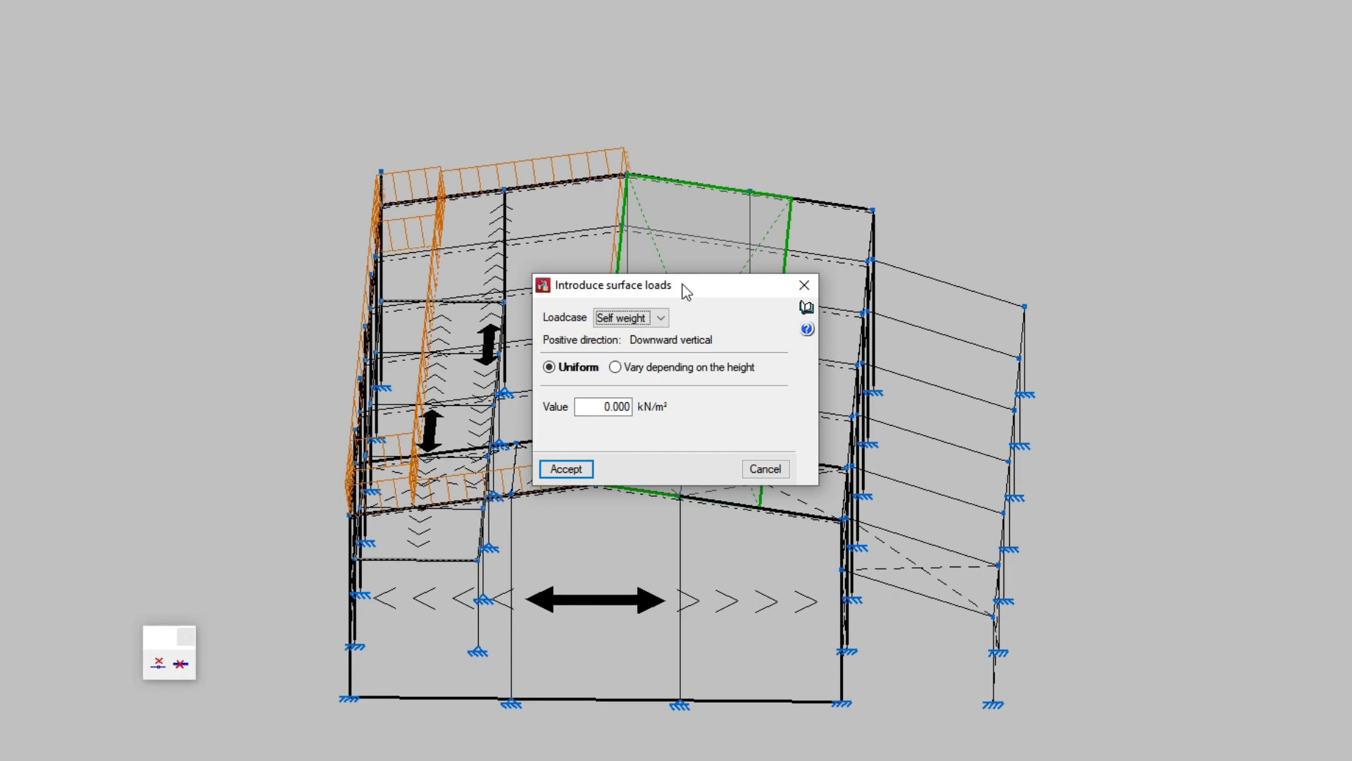
- Assign the new surface load to loadcase A. WY (-)
click(660, 317)
click(662, 318)
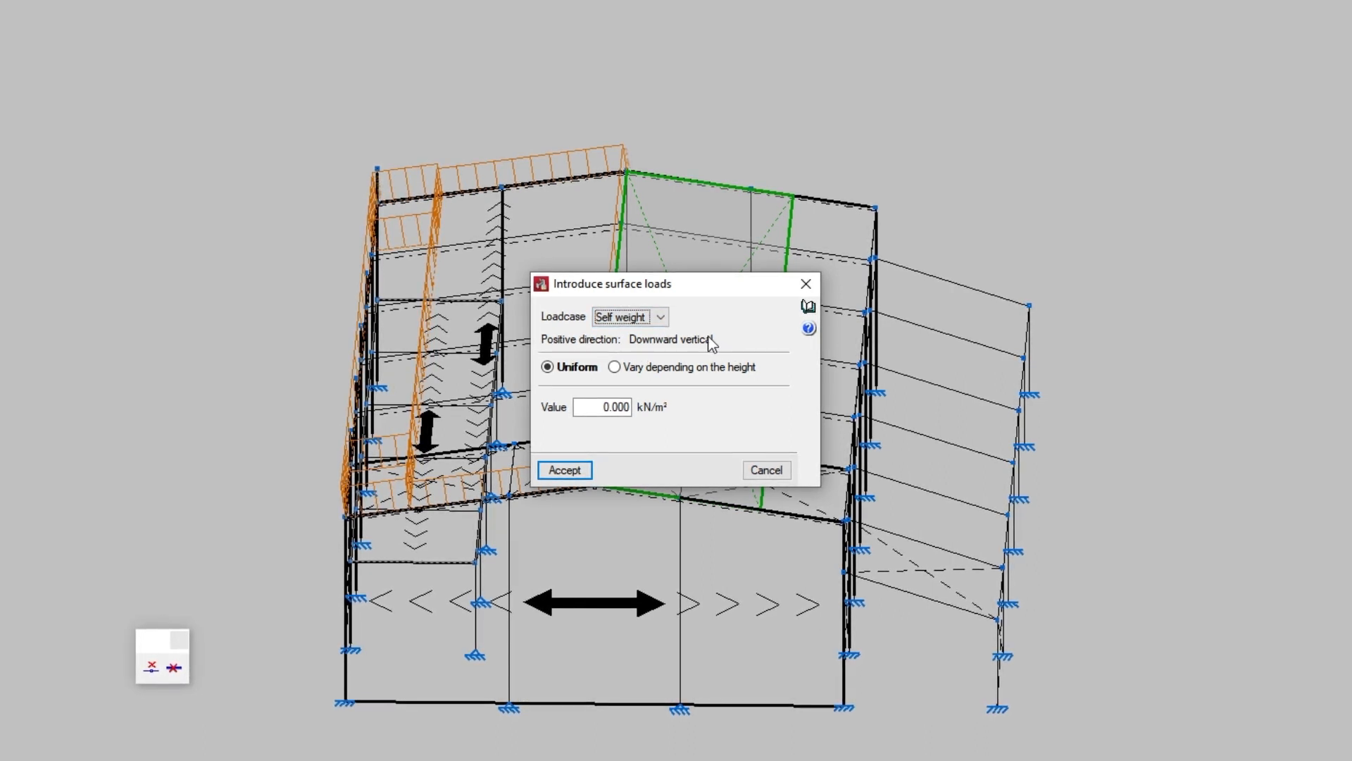
click(663, 317)
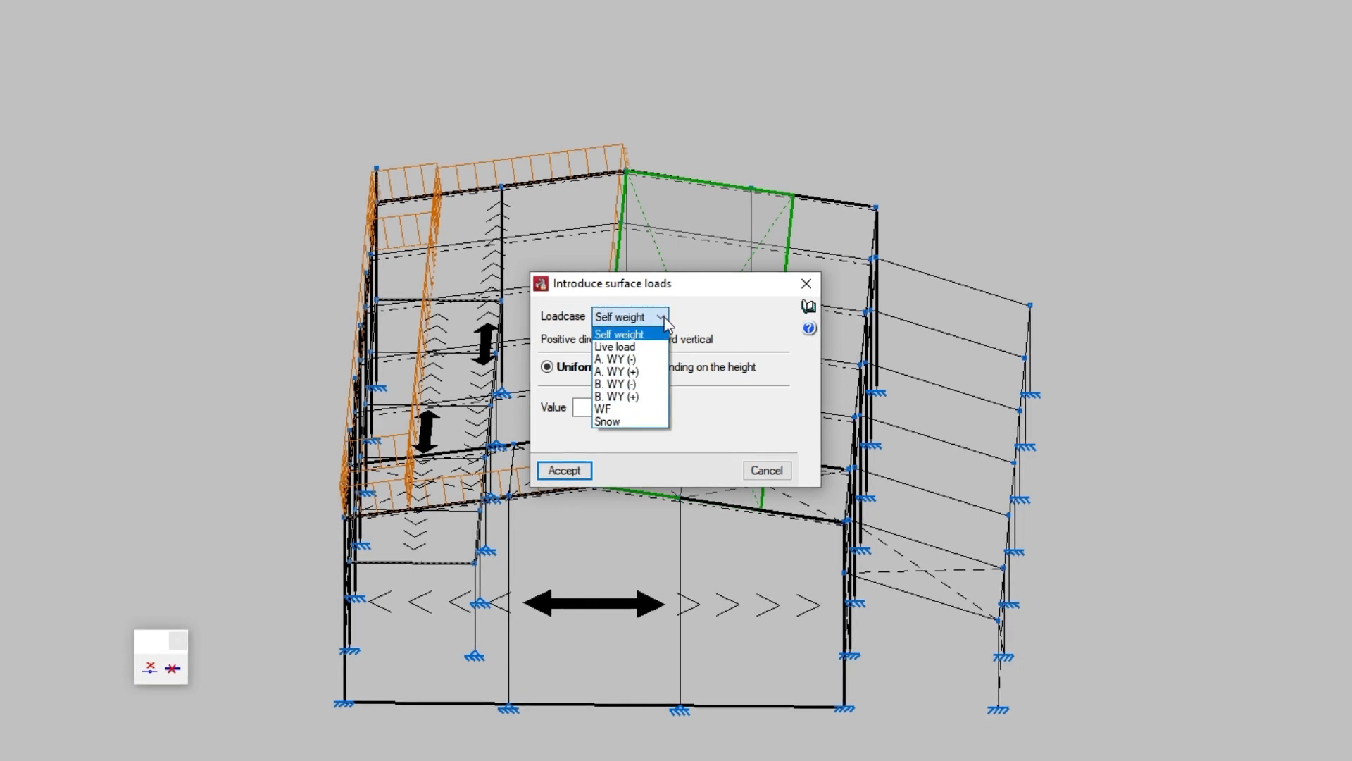
click(660, 359)
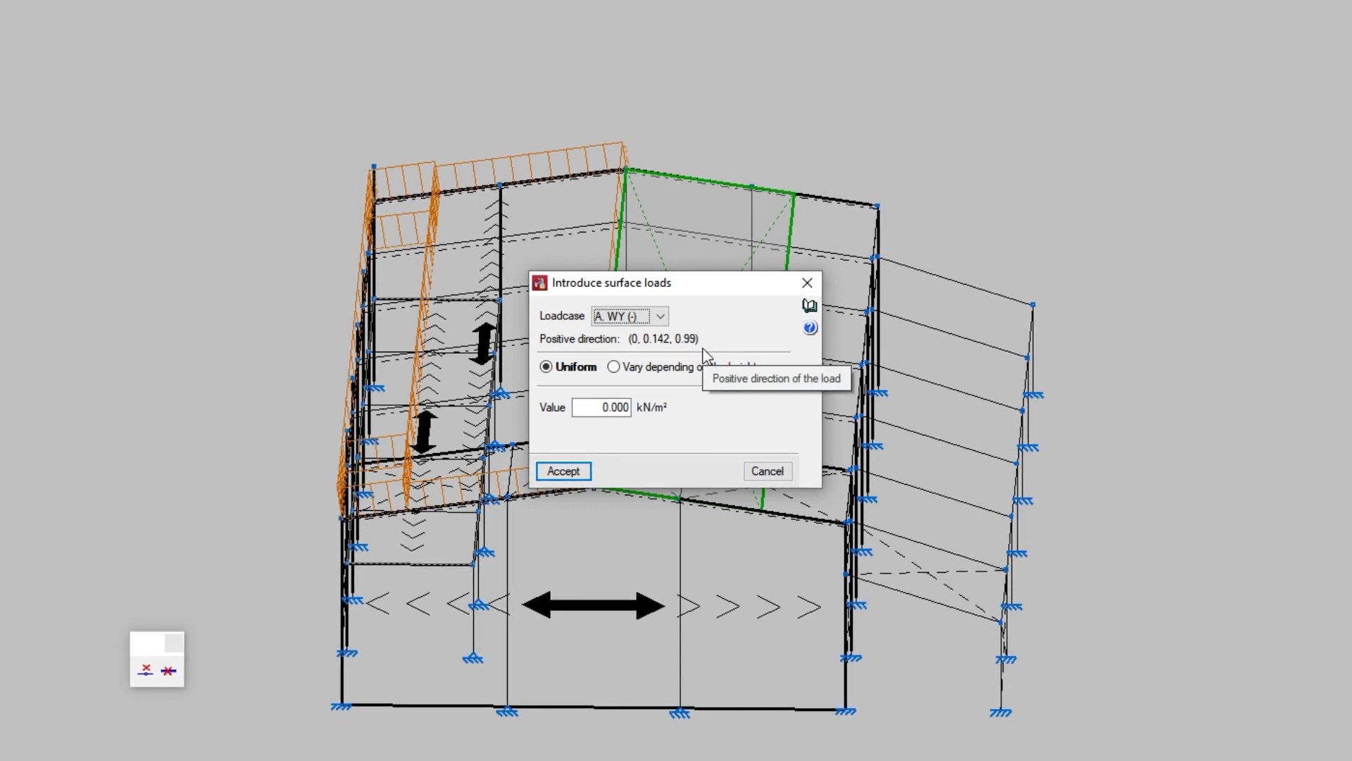
- Make the new surface load uniform with a value of -0.161 kN/m²
click(547, 367)
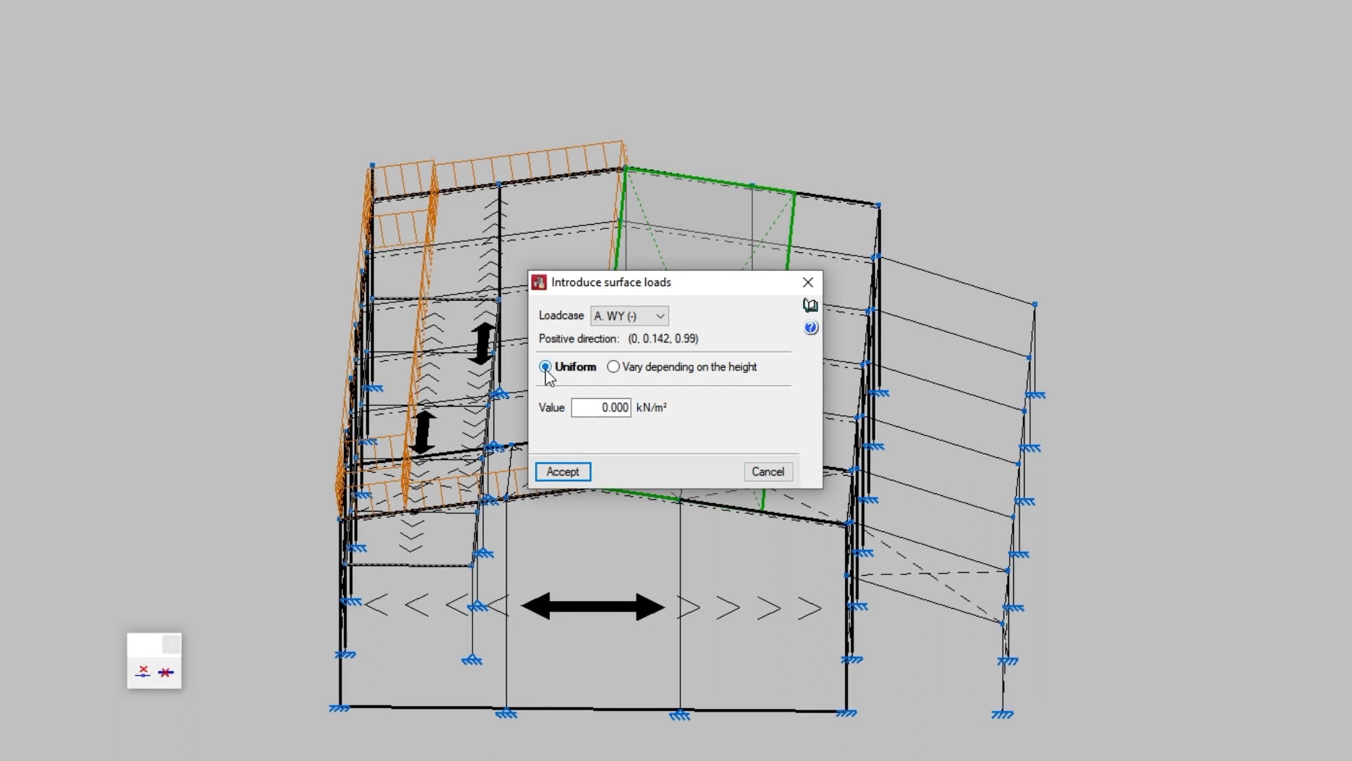
click(612, 368)
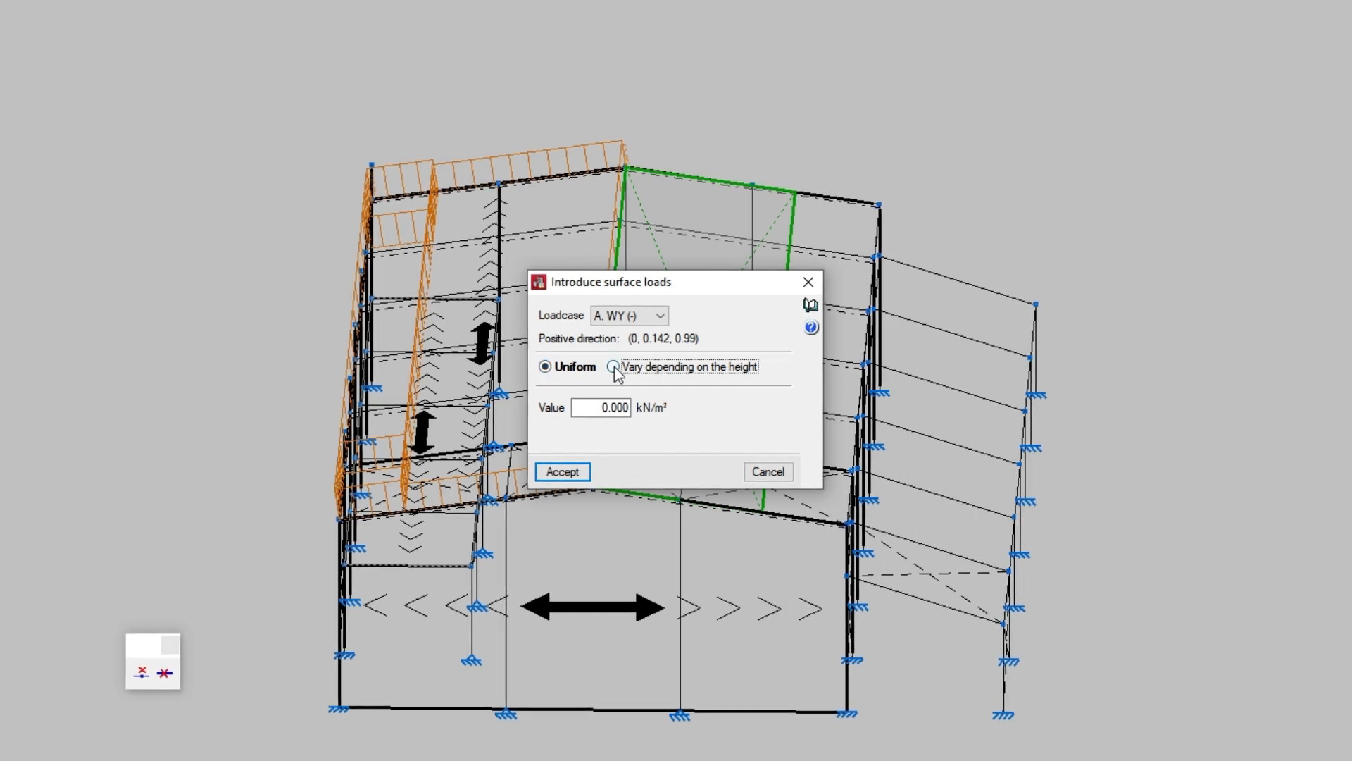
click(547, 367)
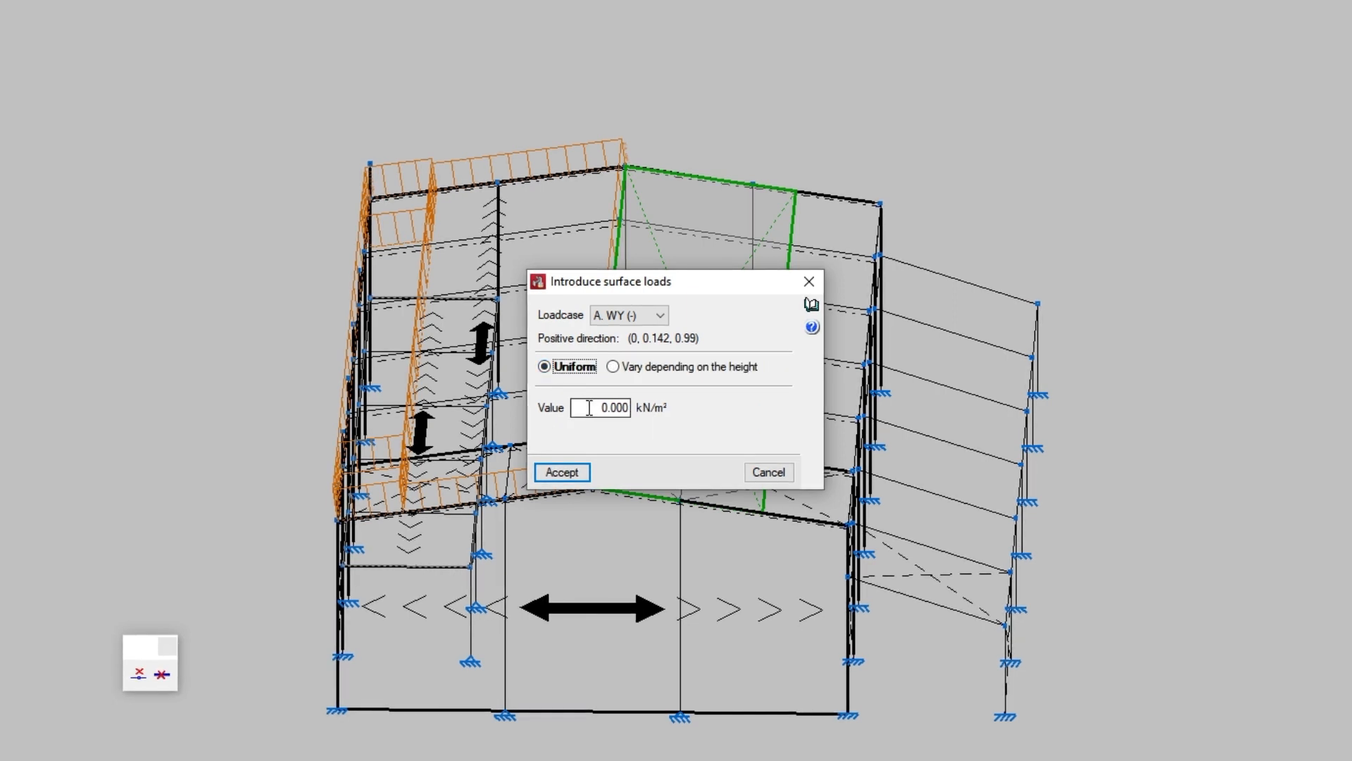
drag(598, 407, 643, 407)
text(-0)
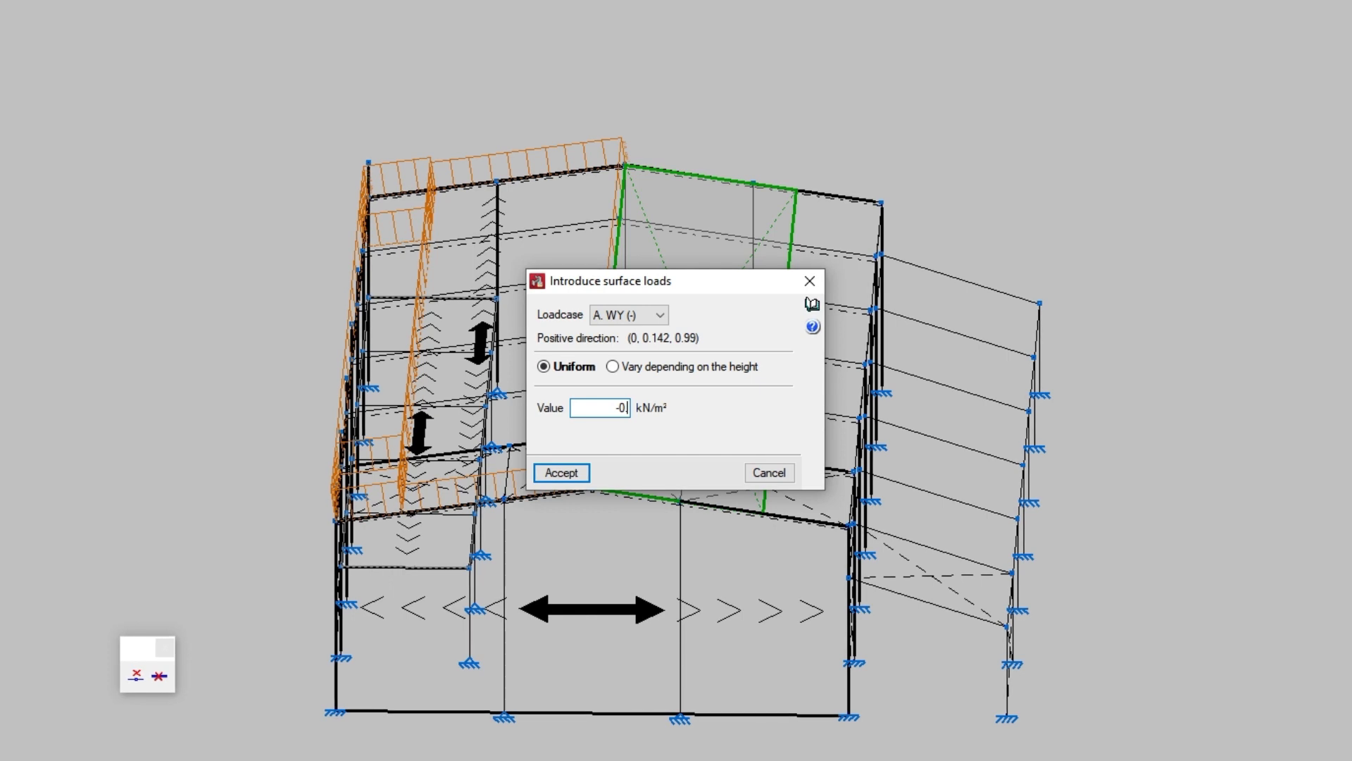
text(.161)
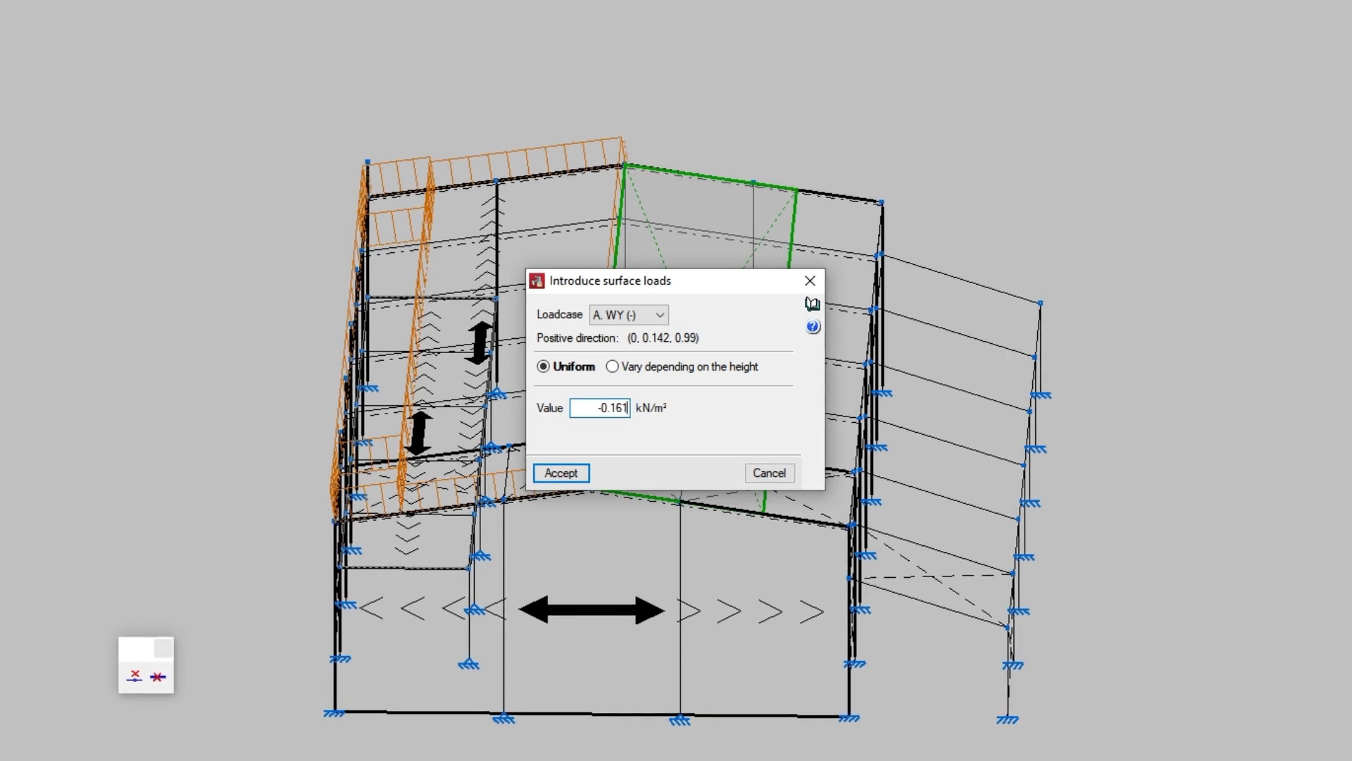
- Keep the uniform distribution, accept the surface load and create a panel associated with it
click(612, 367)
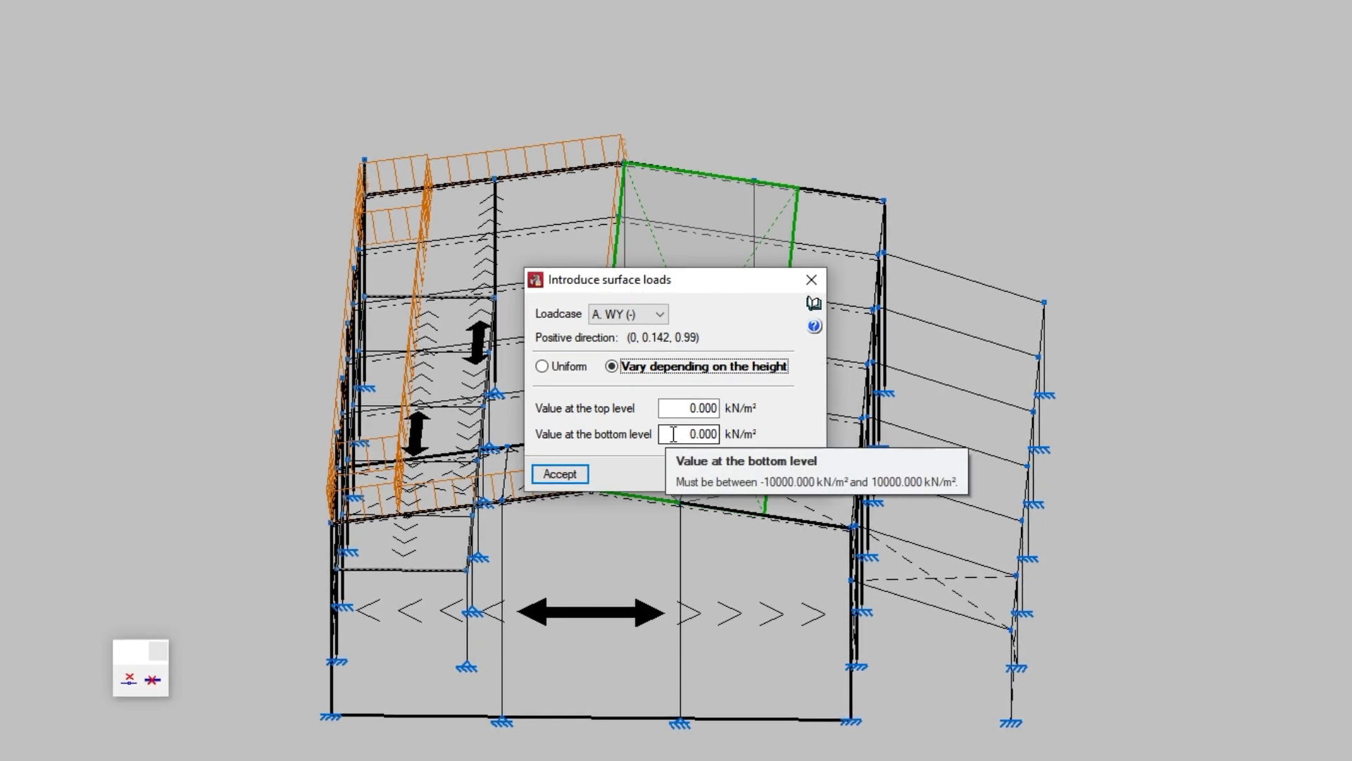
click(548, 368)
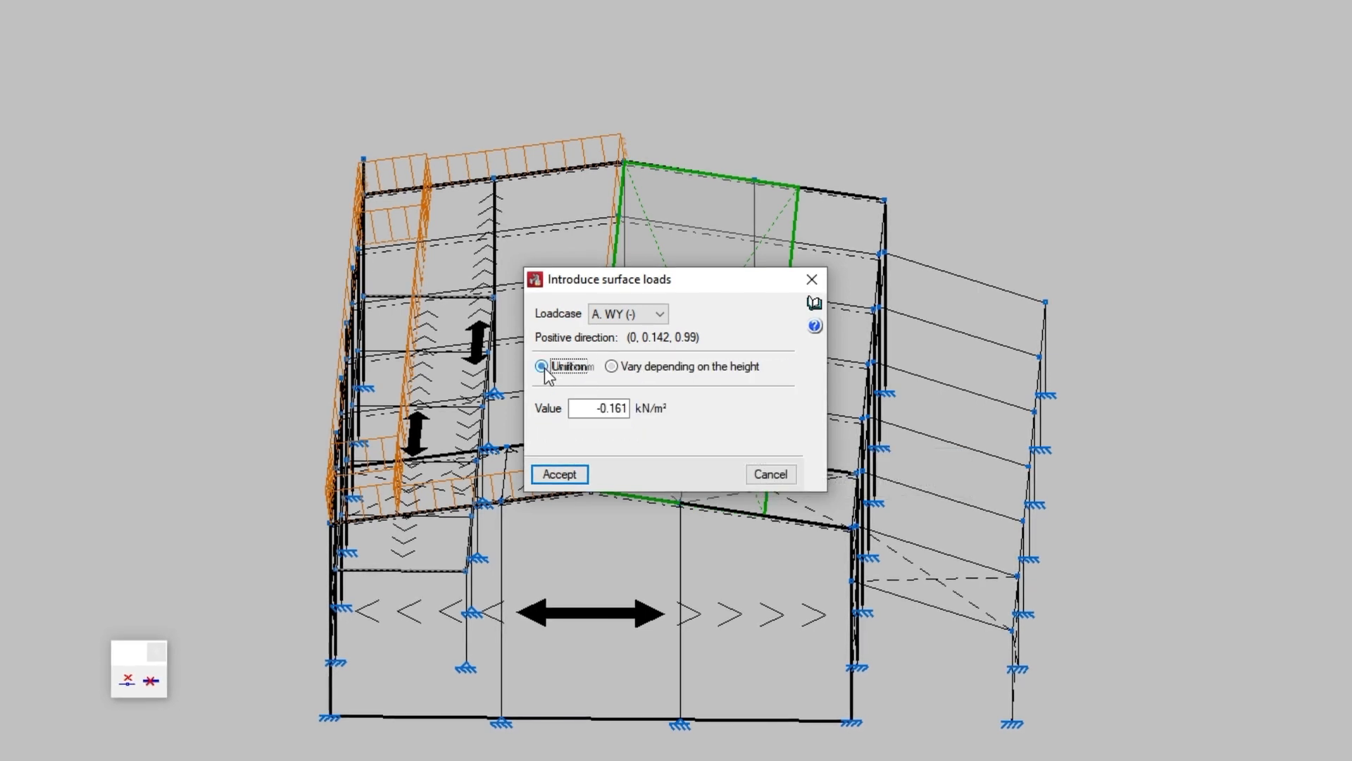
click(572, 472)
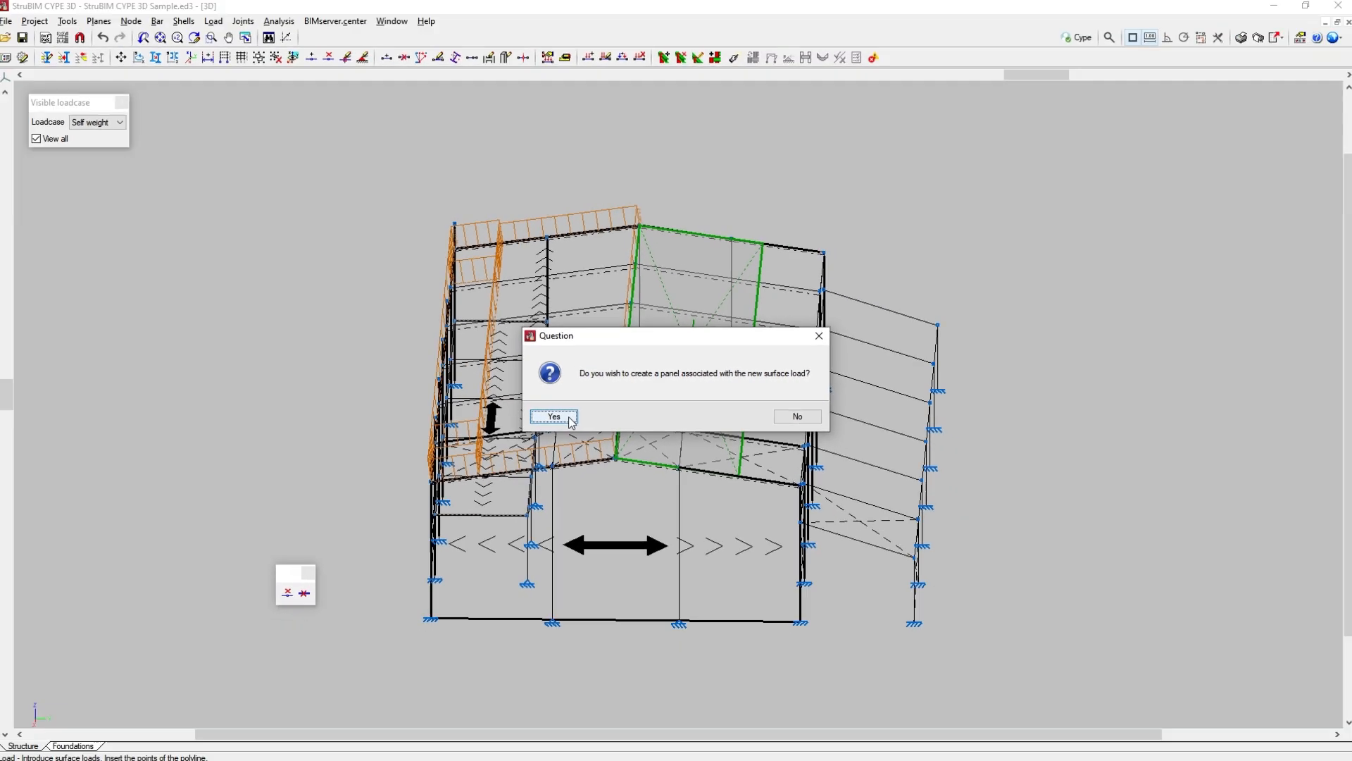
click(571, 419)
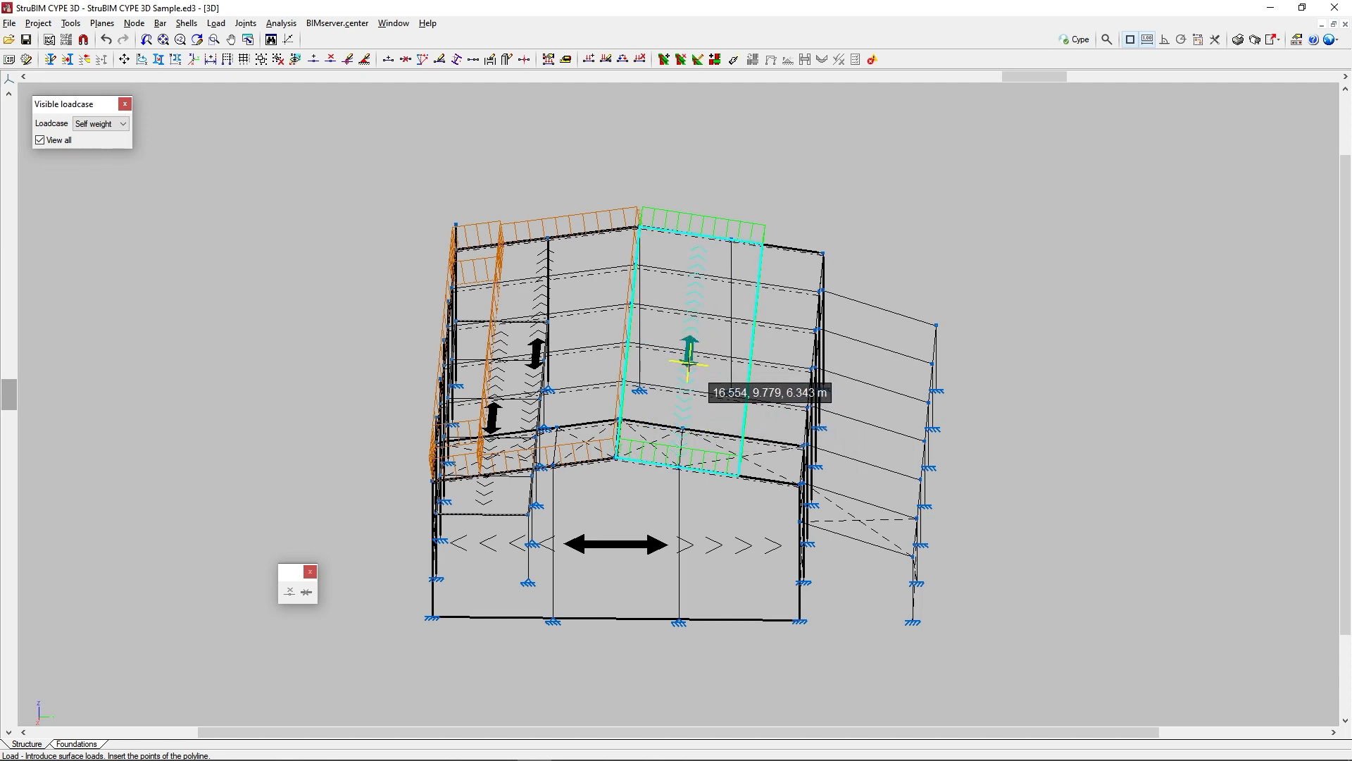
middle_drag(712, 372, 572, 393)
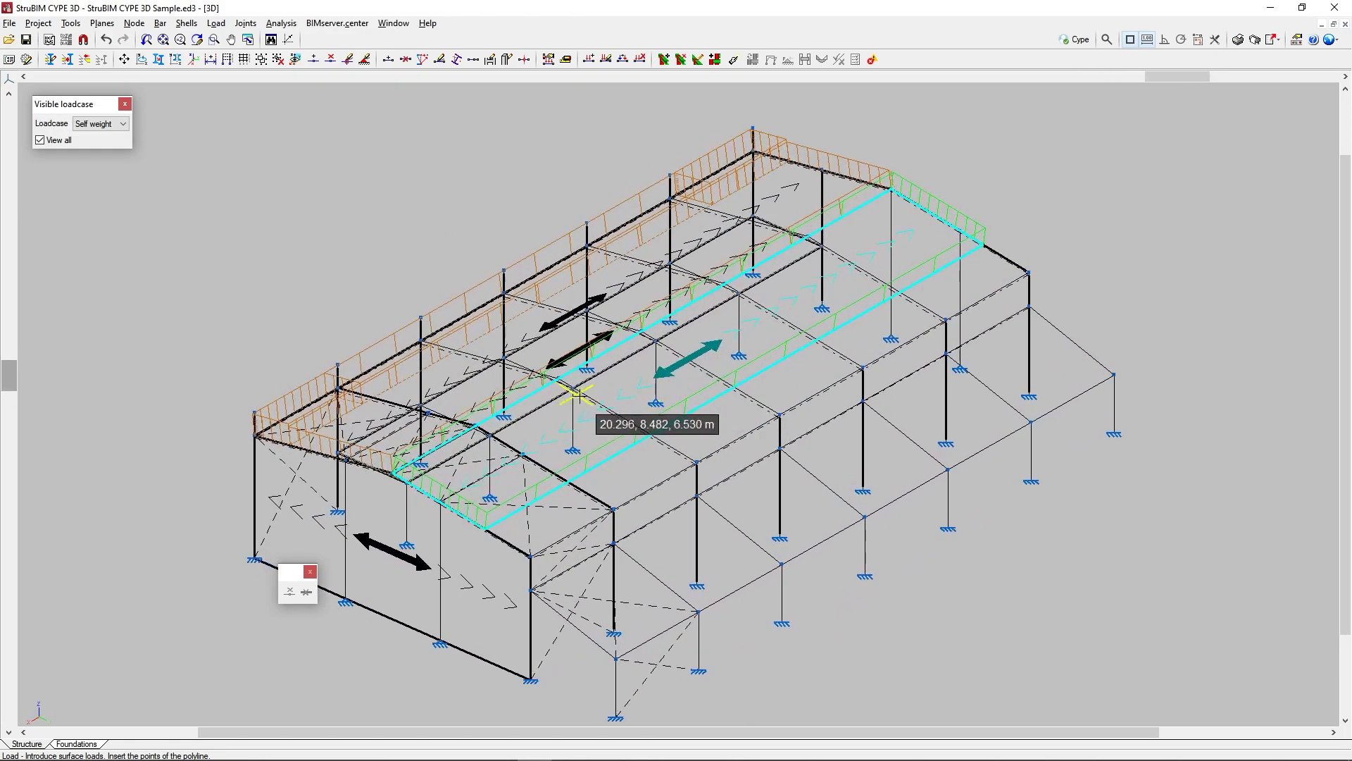
scroll(632, 403, up, 4)
scroll(632, 403, up, 1)
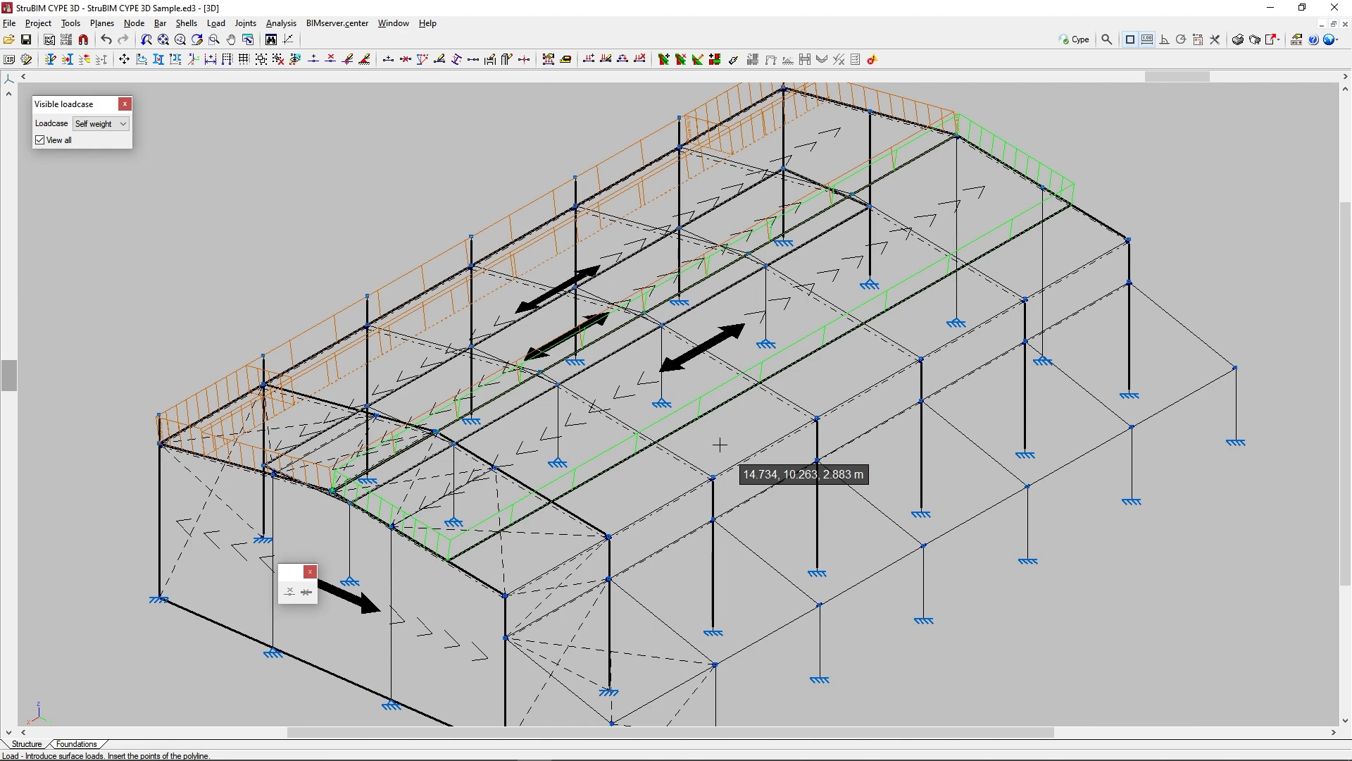
scroll(720, 445, down, 3)
scroll(210, 461, up, 2)
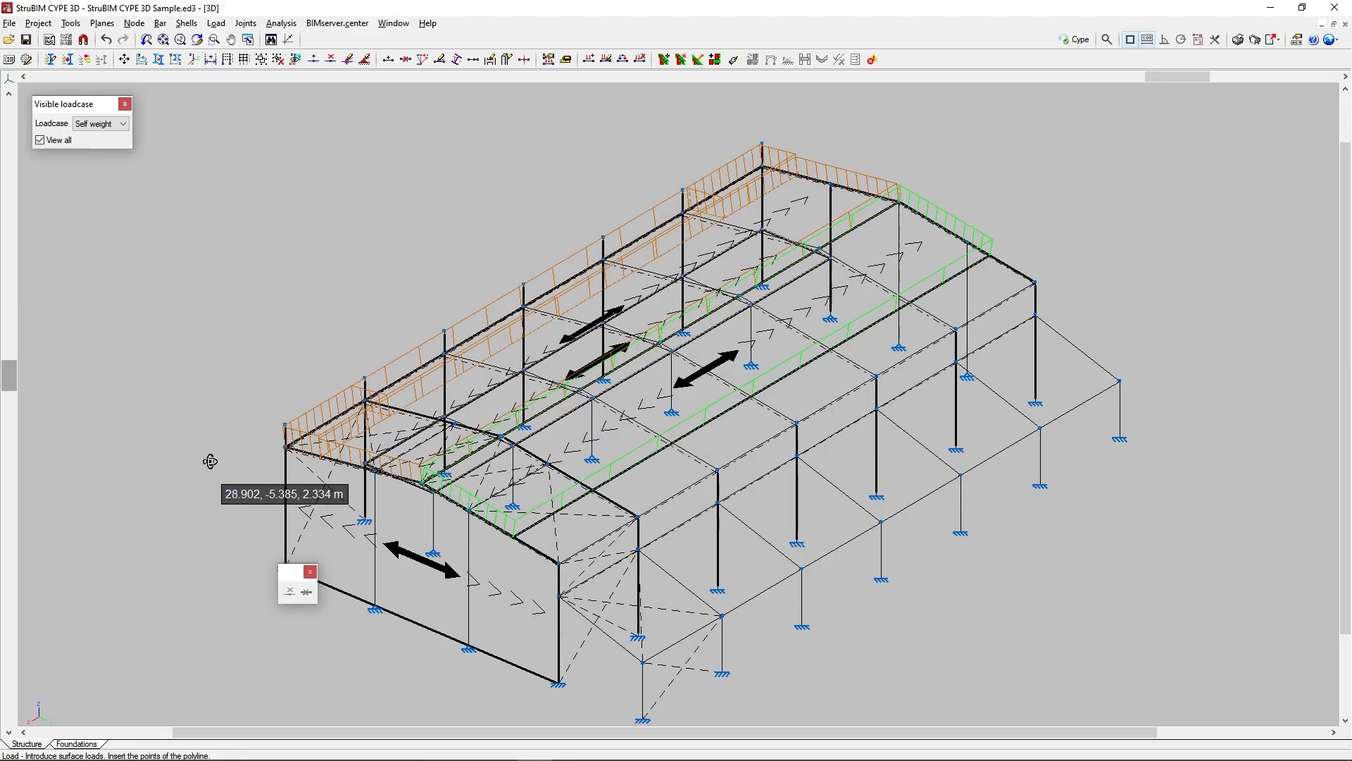
middle_drag(210, 461, 868, 472)
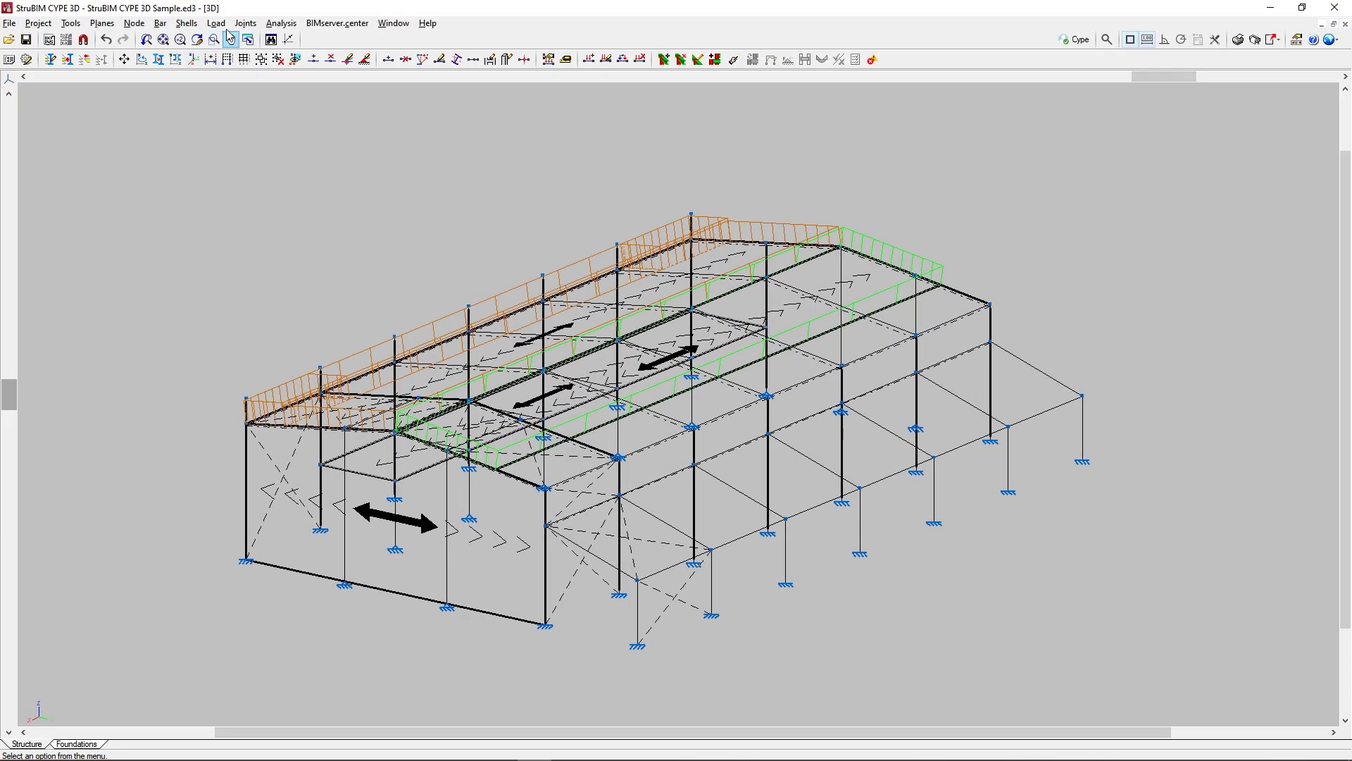
- Edit the new surface load on the roof slope, setting its uniform value to -0.17 kN/m² in loadcase A. WY (-)
click(272, 66)
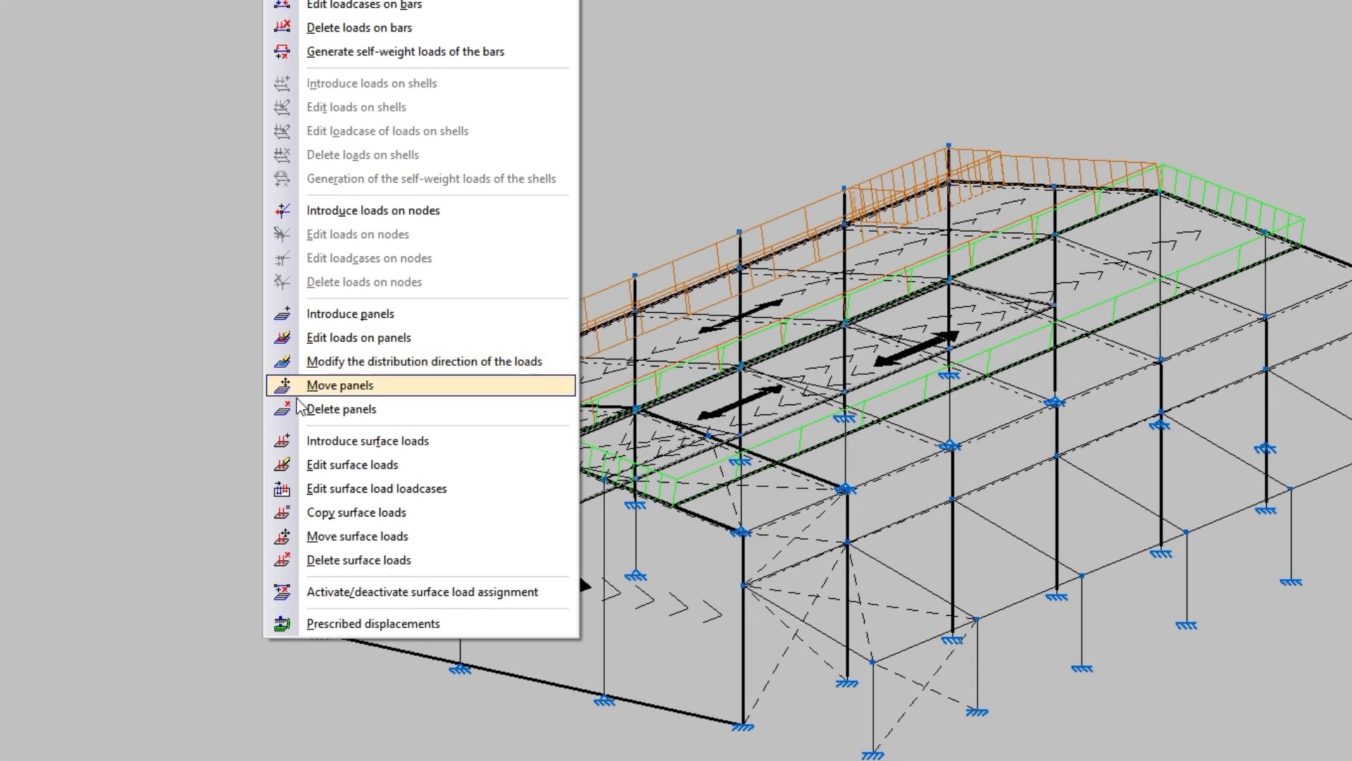
click(300, 473)
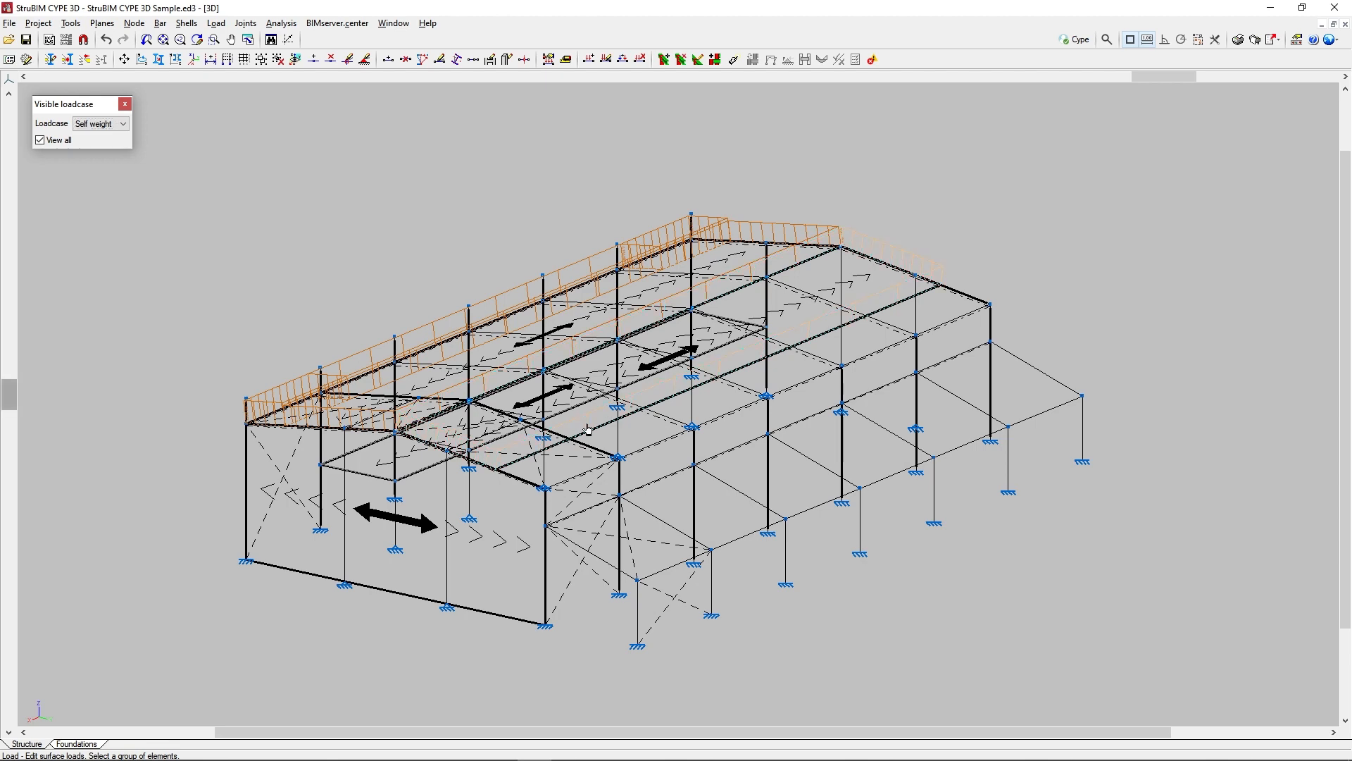
click(589, 429)
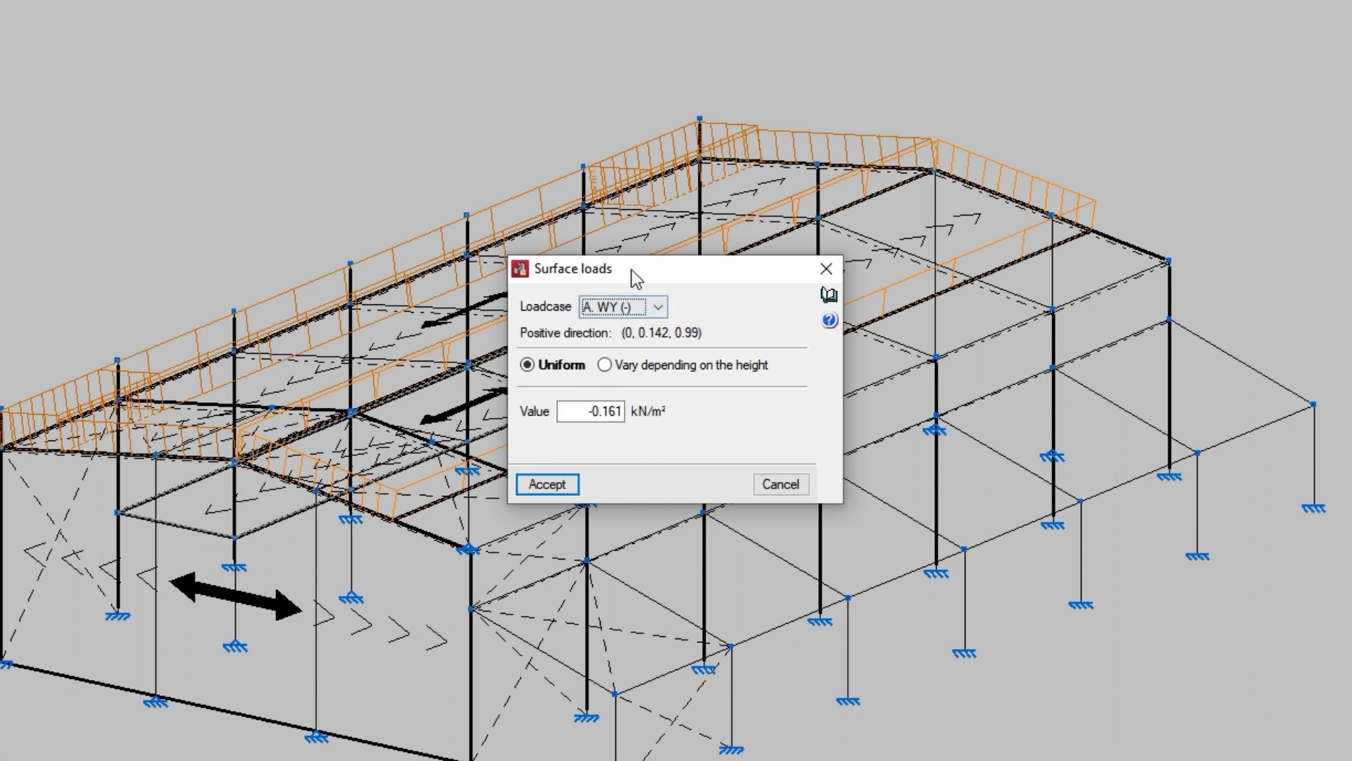
click(659, 309)
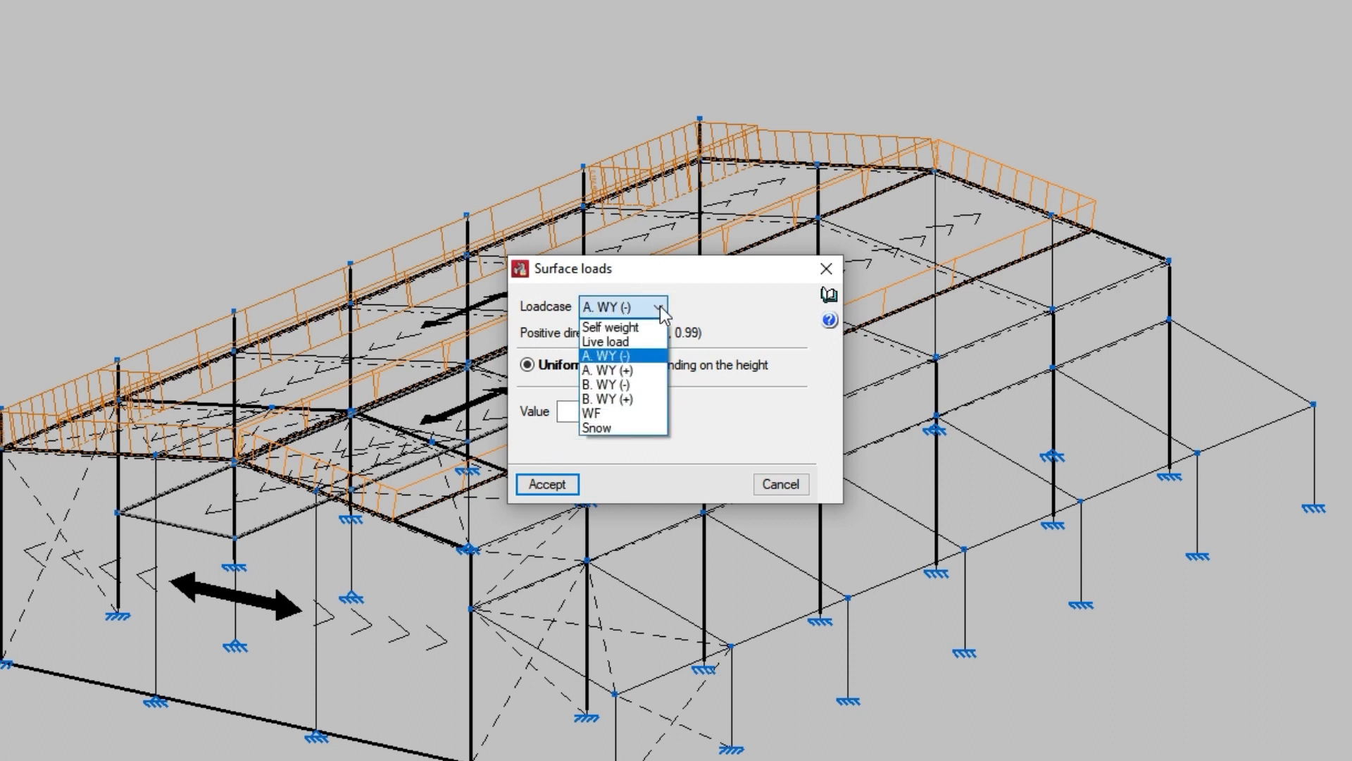
click(661, 310)
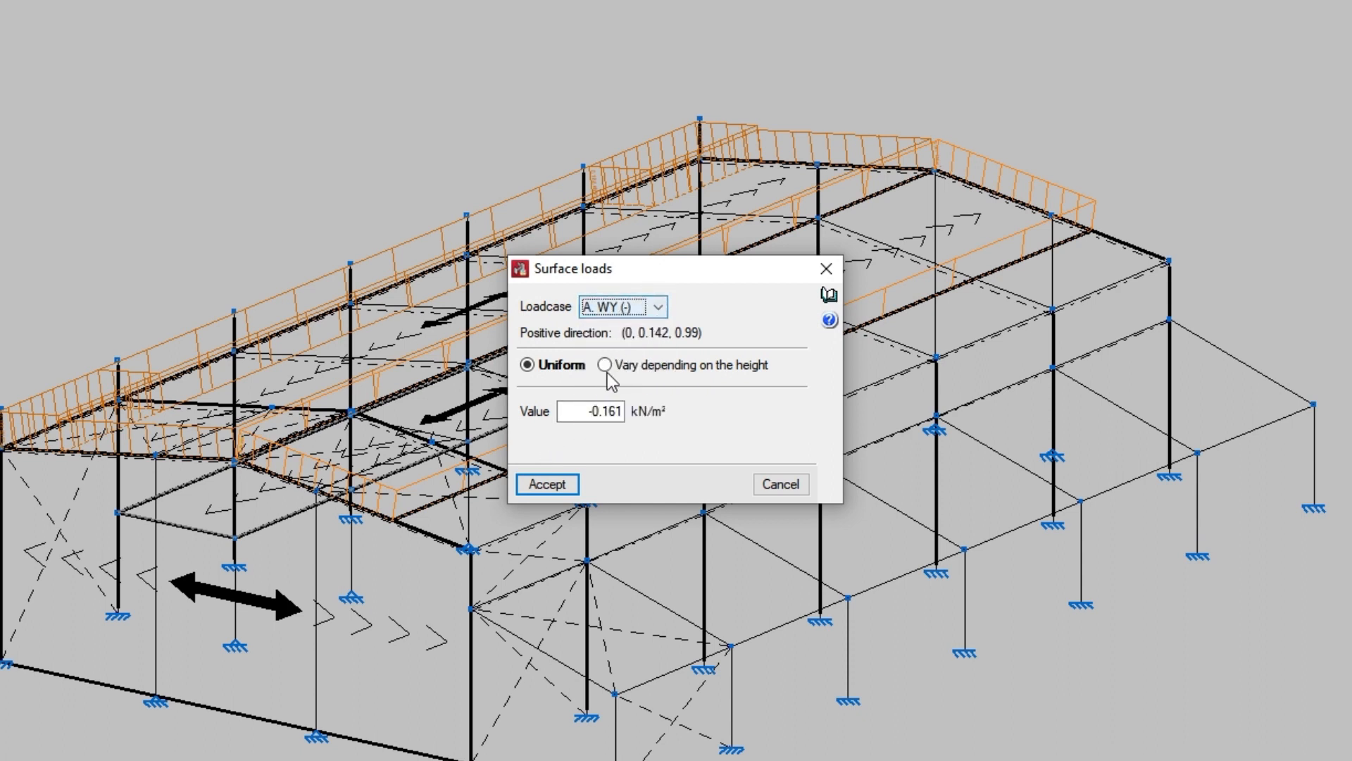
click(575, 411)
text(-0)
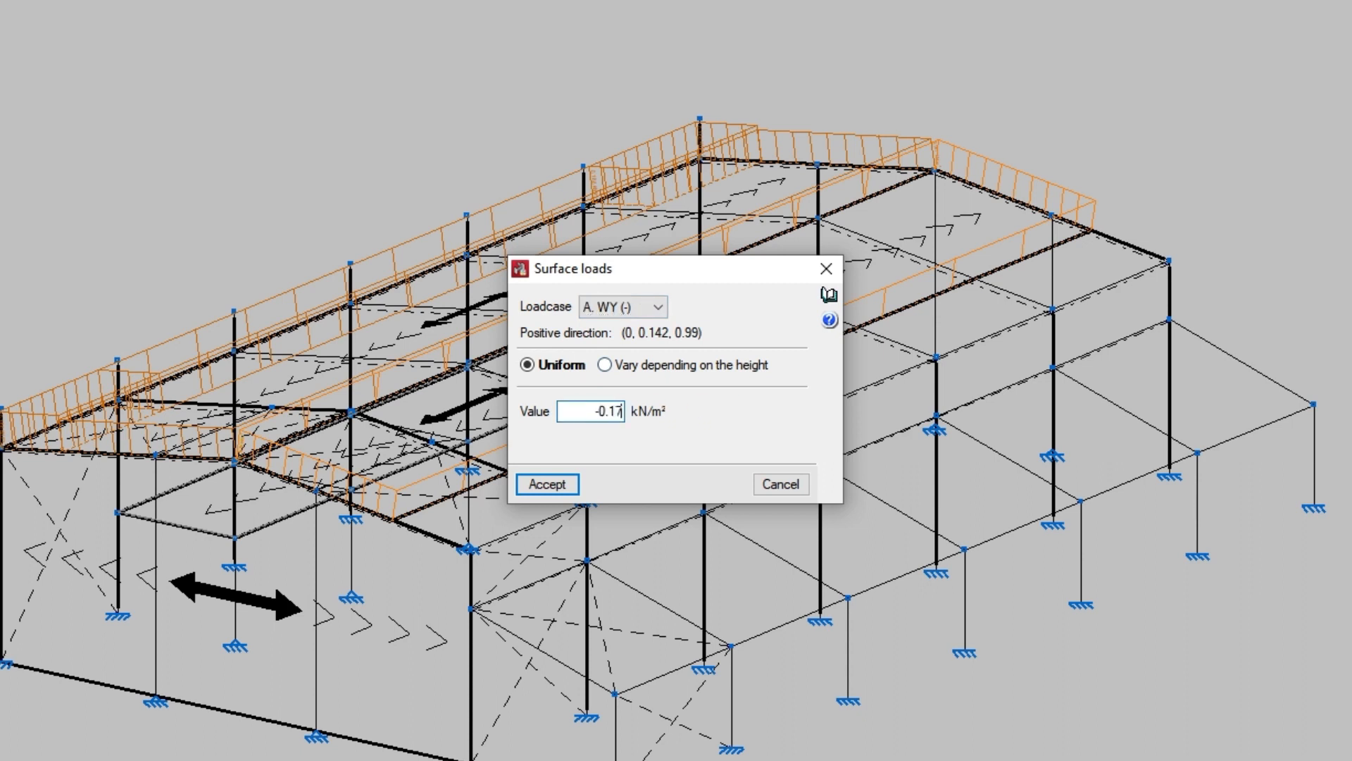
click(557, 483)
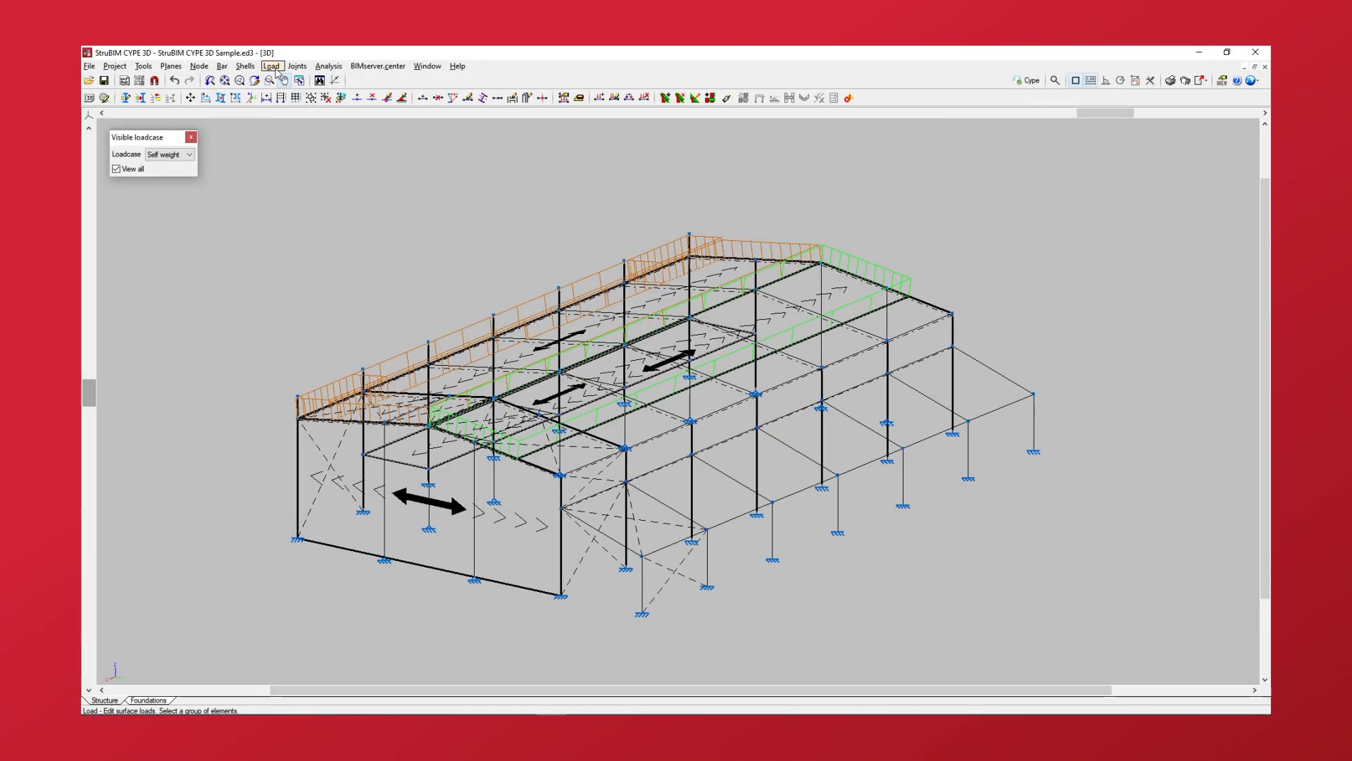
- Change the loadcase of the surface loads on the roof to B. WY (-)
click(216, 23)
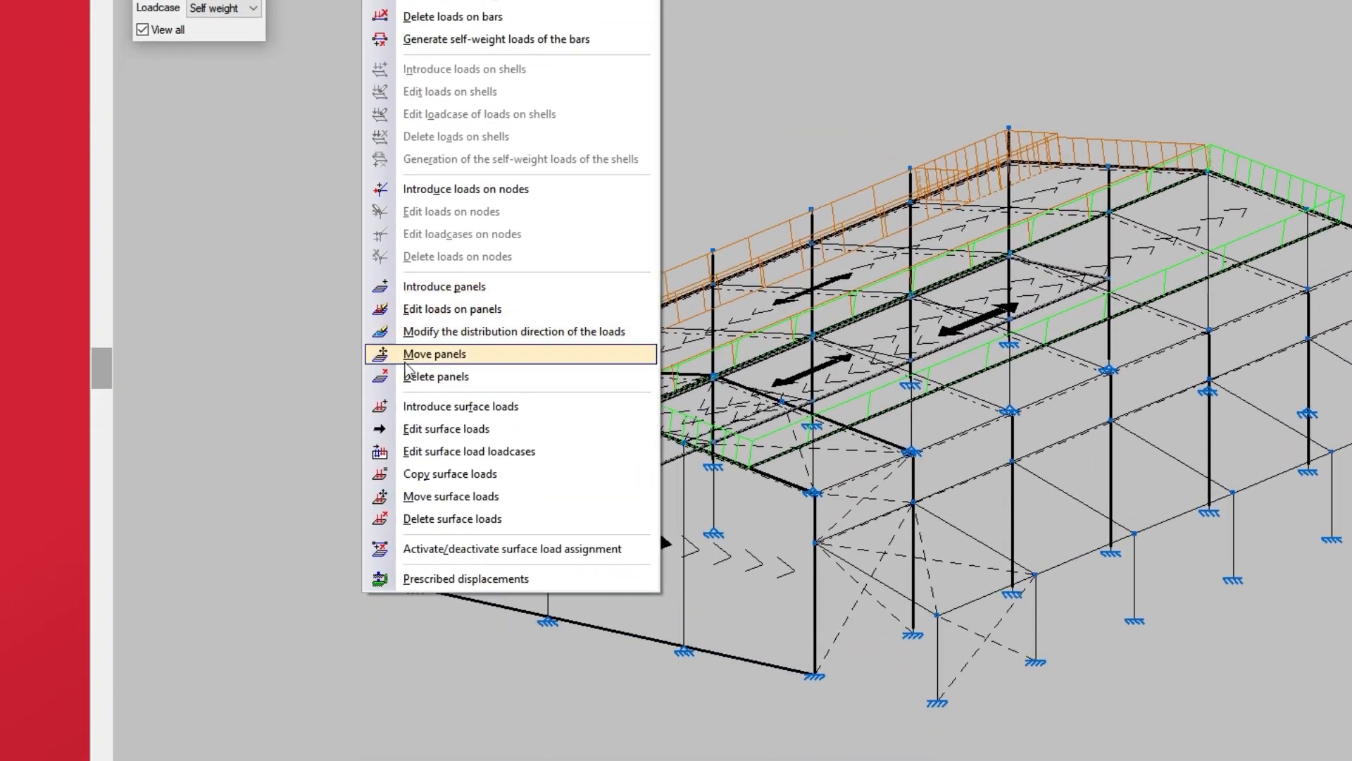
click(399, 455)
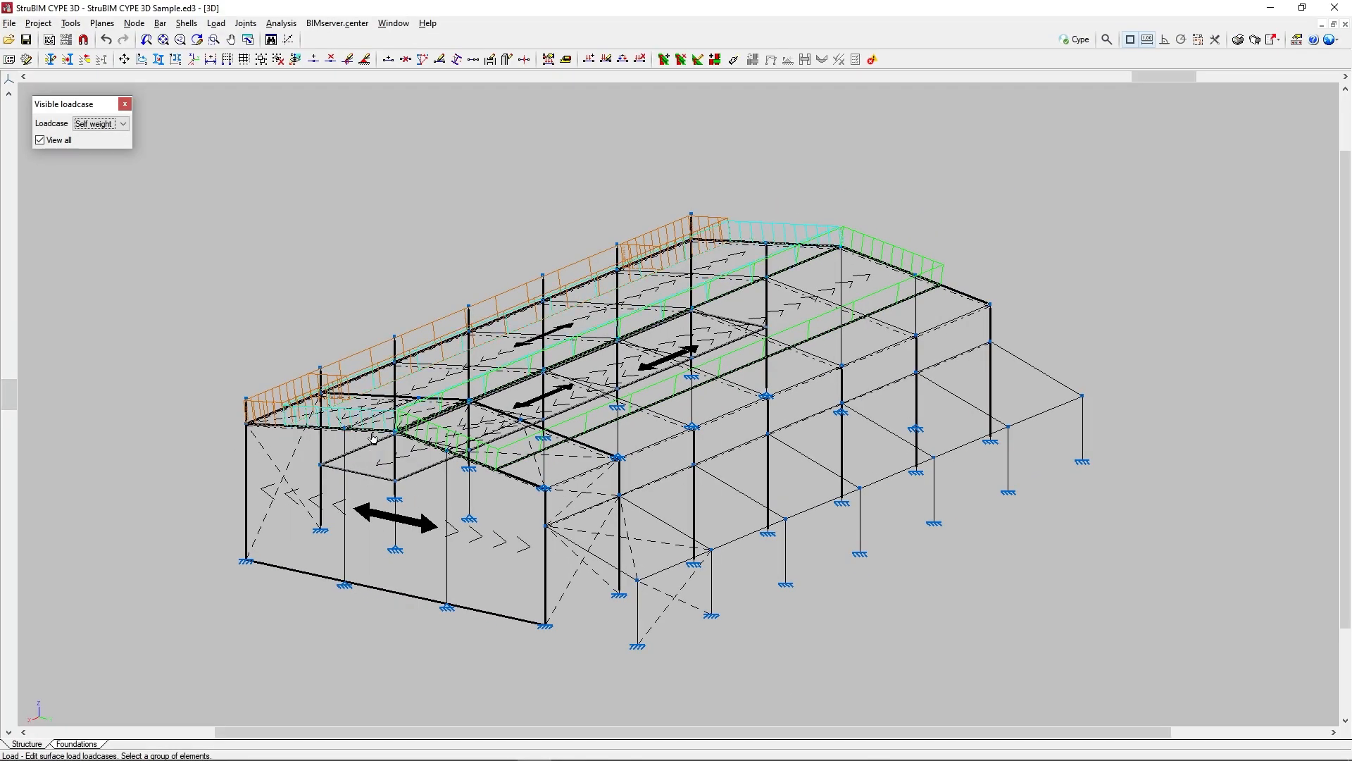
click(608, 415)
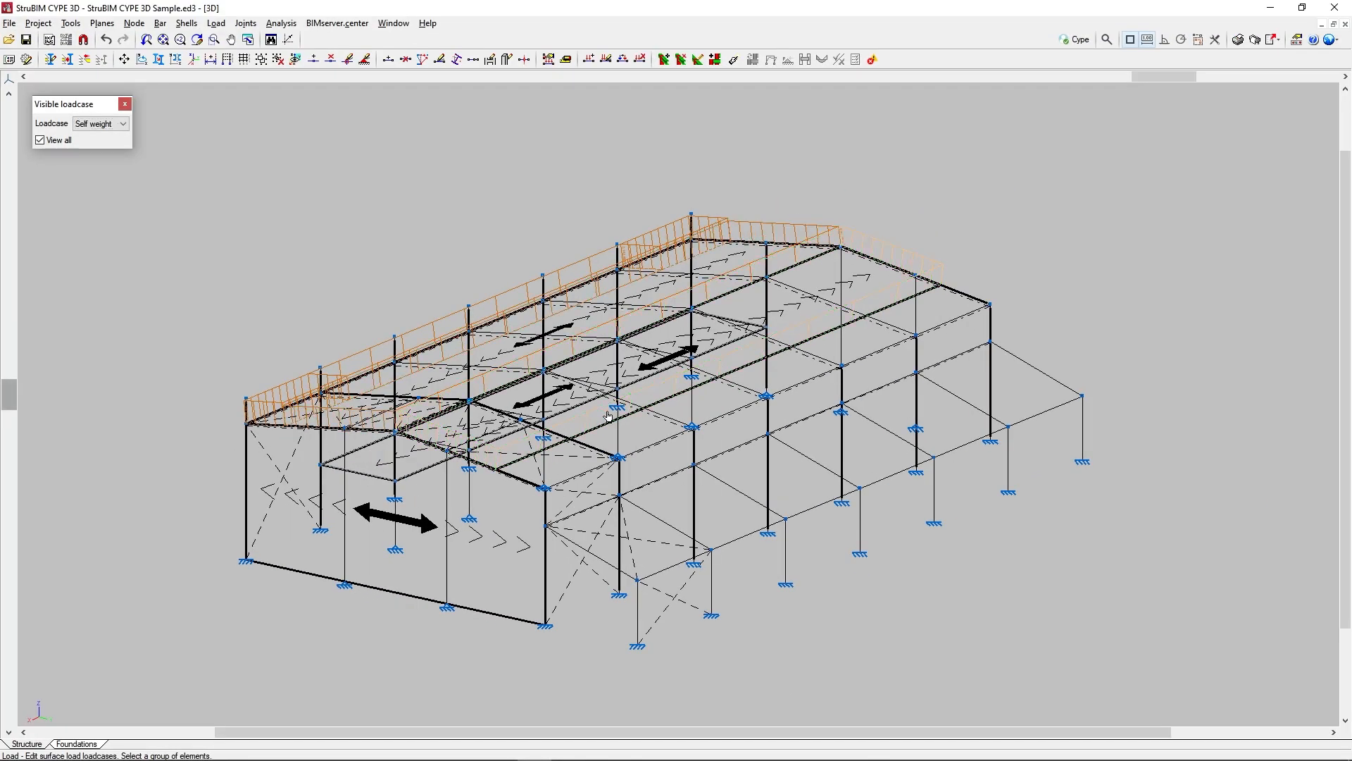
click(710, 377)
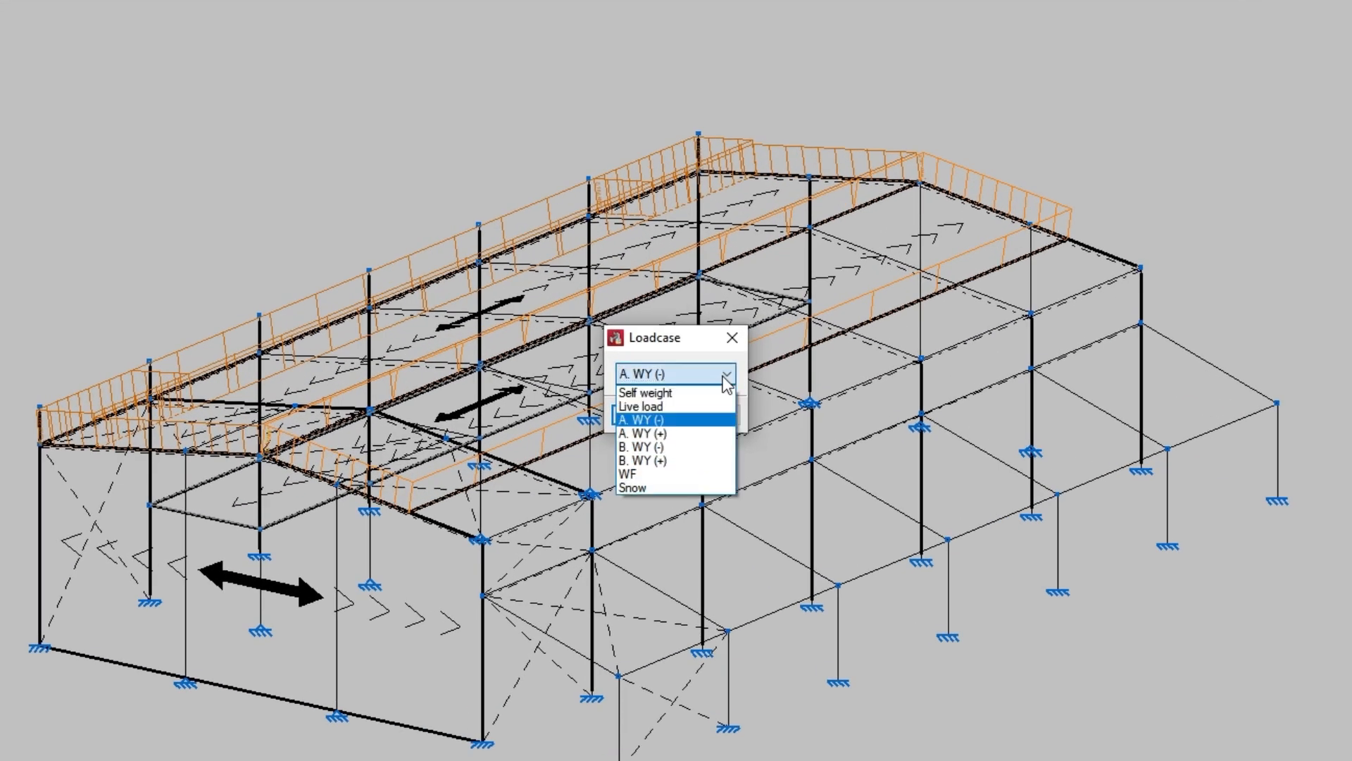
click(714, 445)
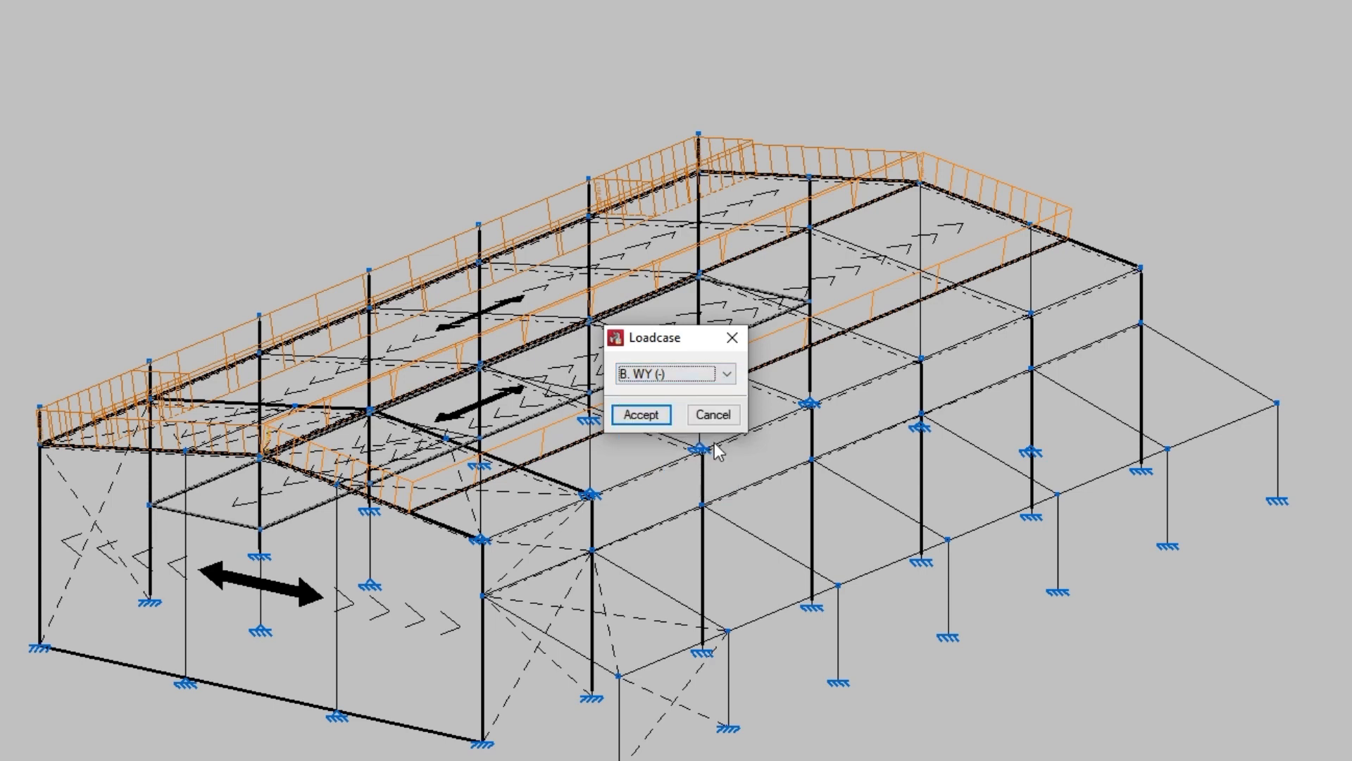
click(662, 417)
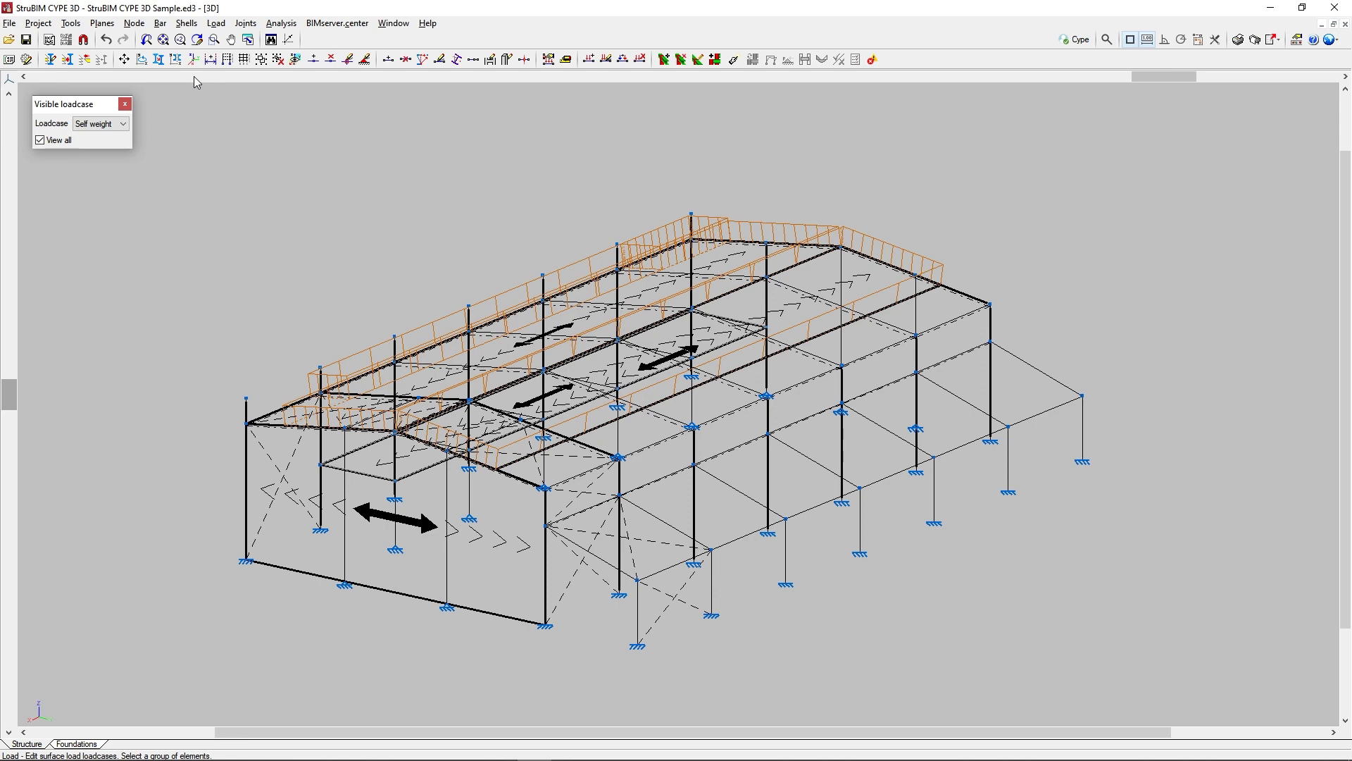
- Copy the surface load at the end corner of the roof's eave into loadcase B. WY (+), keeping it uniform
click(216, 24)
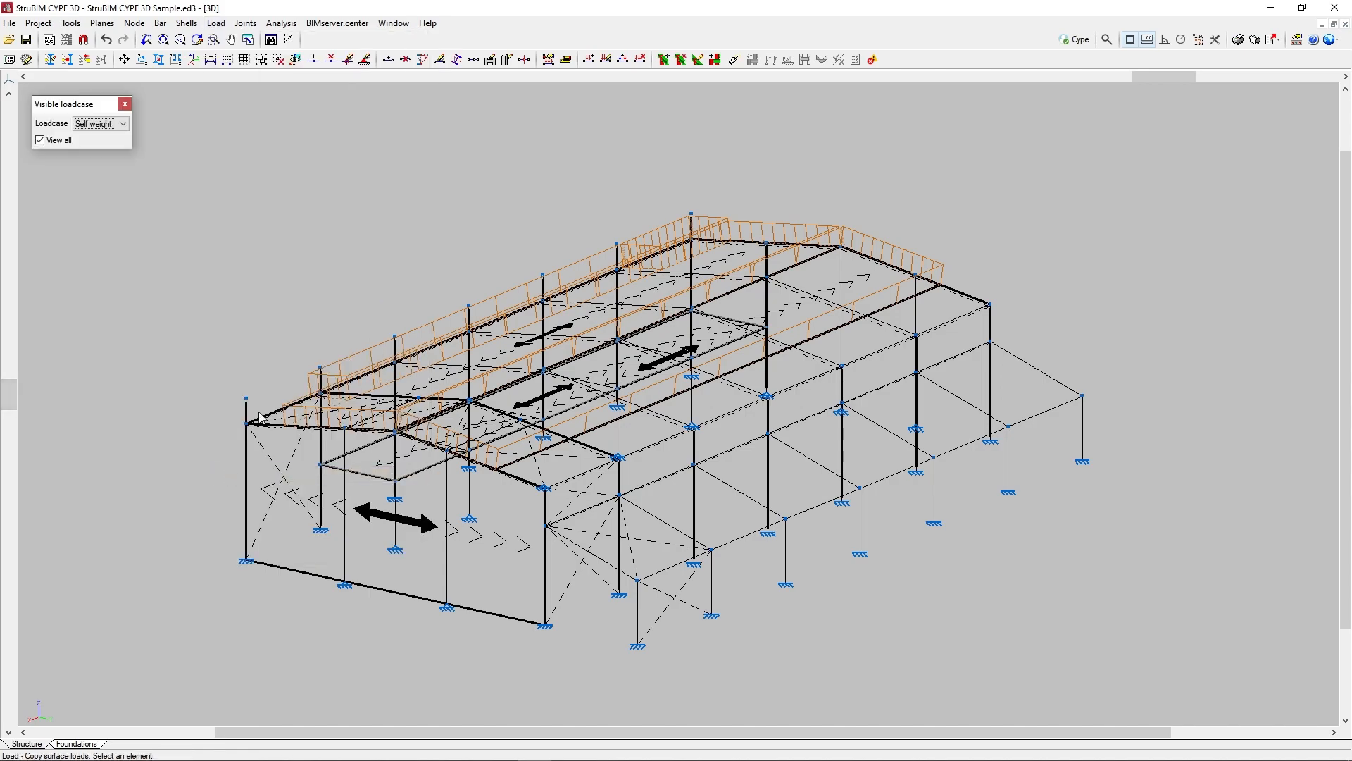
shift+middle_drag(326, 277, 759, 304)
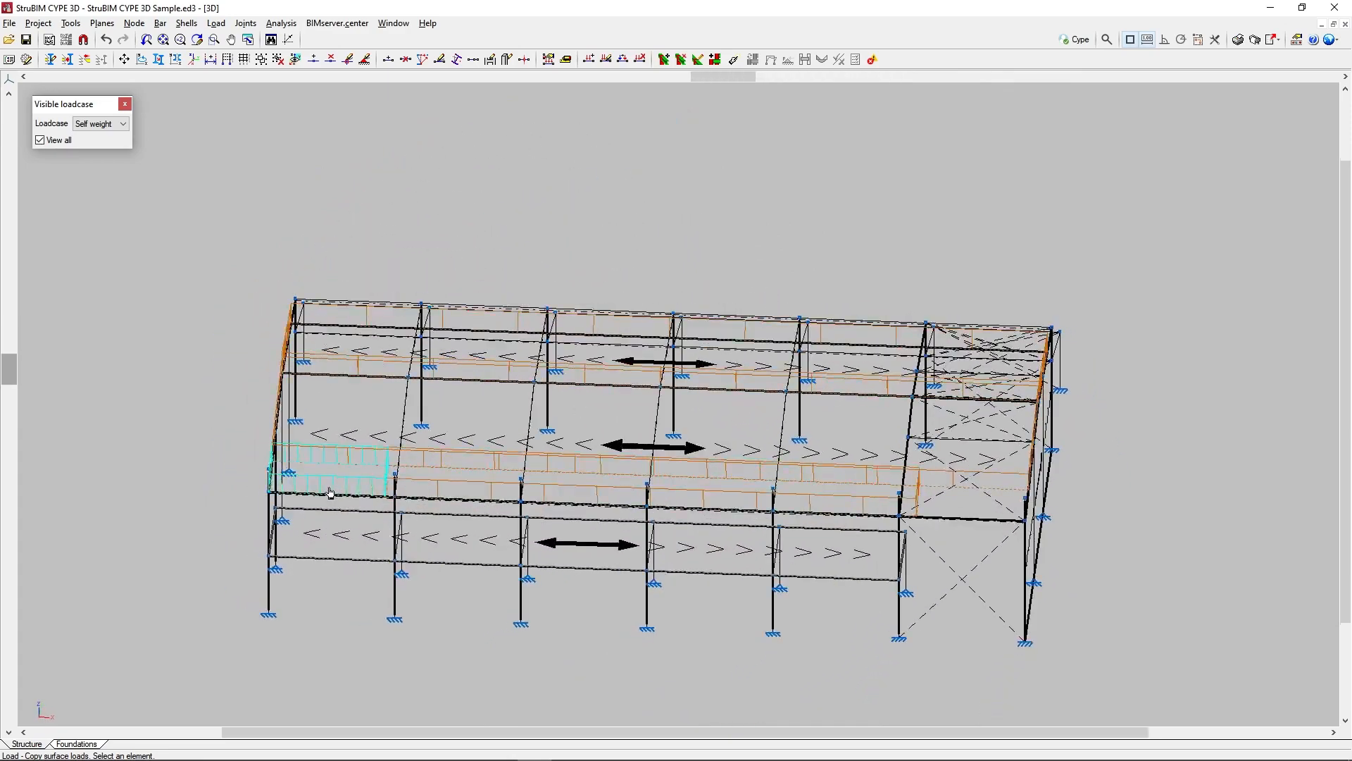
scroll(332, 486, up, 3)
click(330, 492)
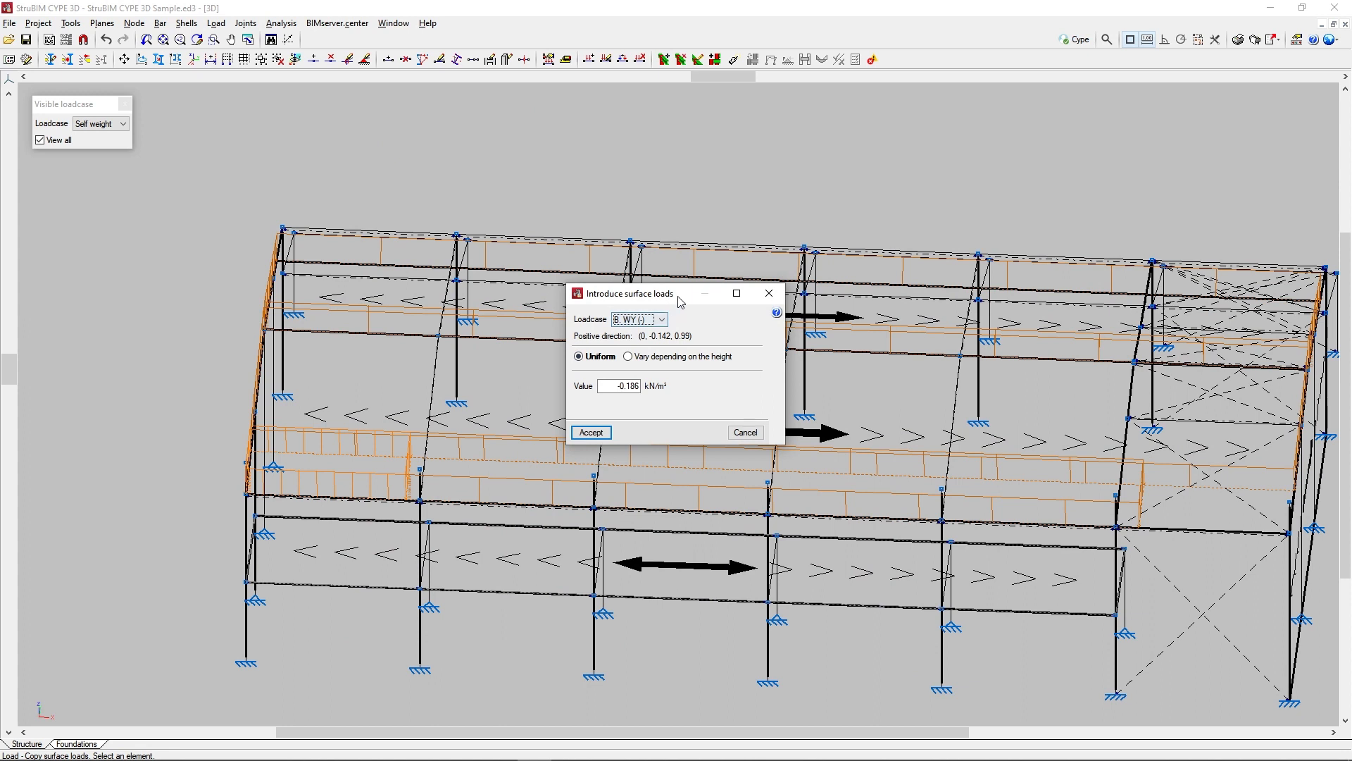
click(663, 320)
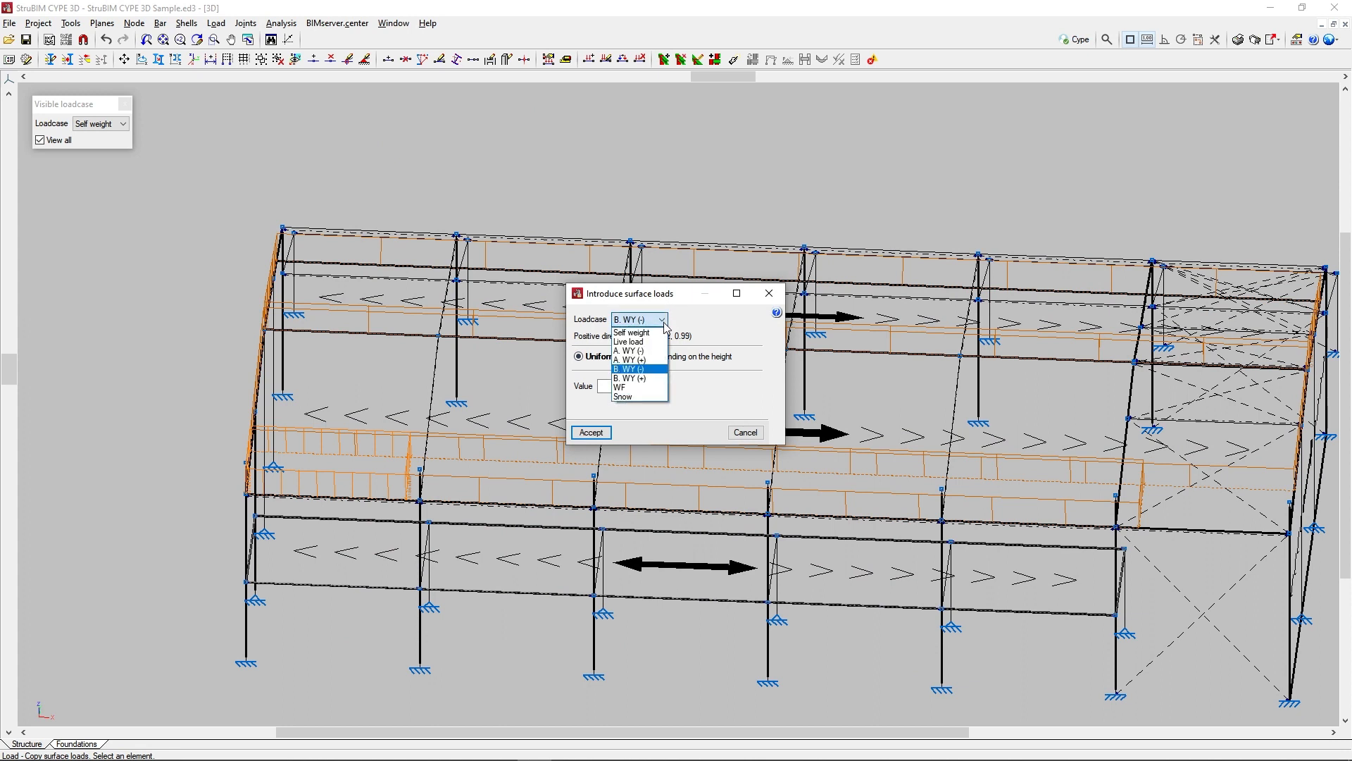
click(650, 379)
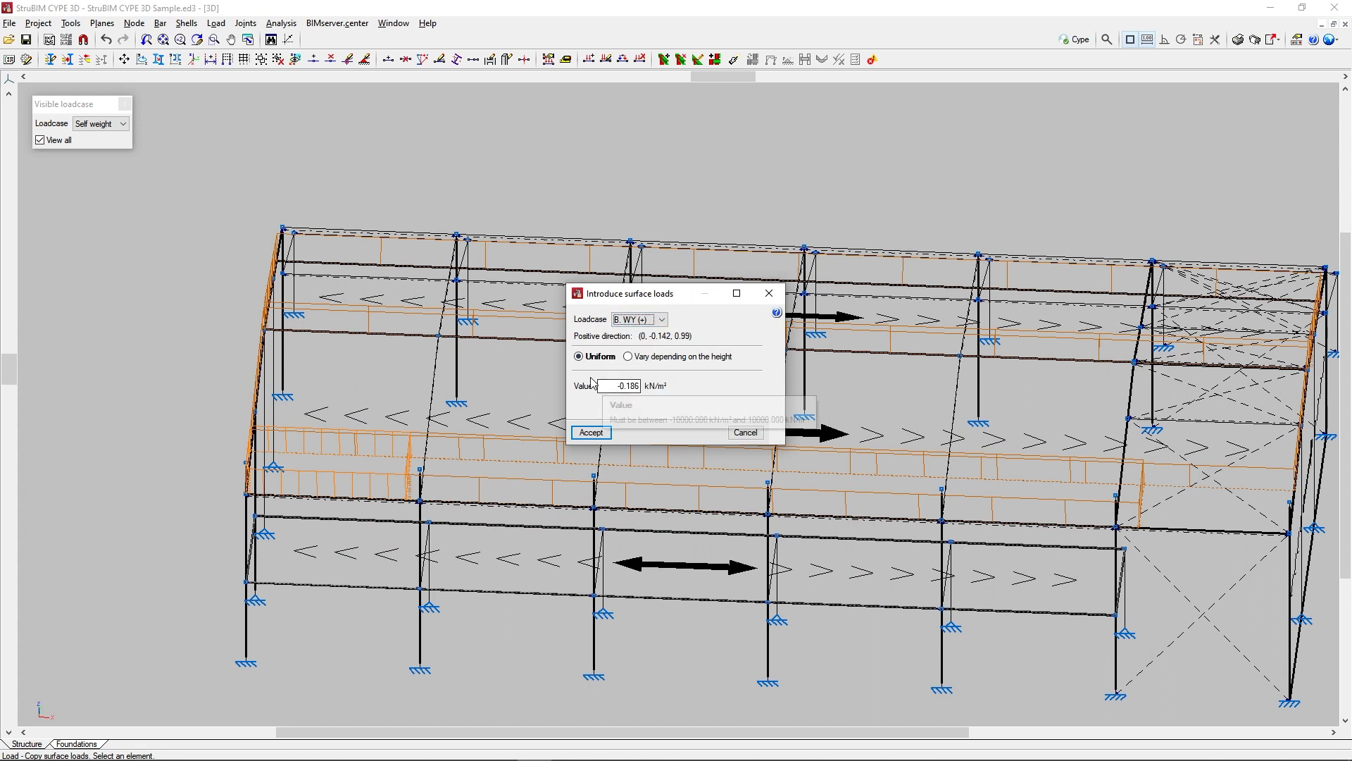
click(579, 357)
drag(599, 386, 644, 386)
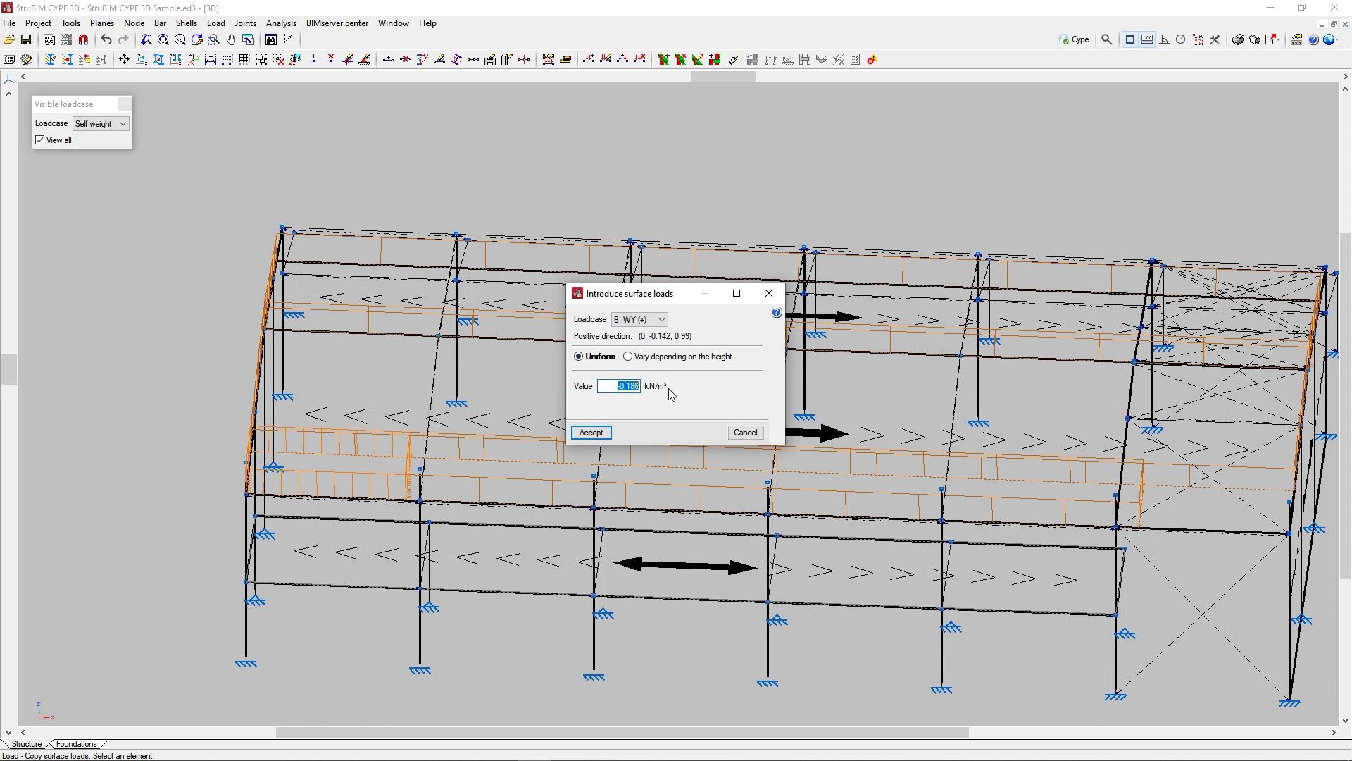
click(591, 433)
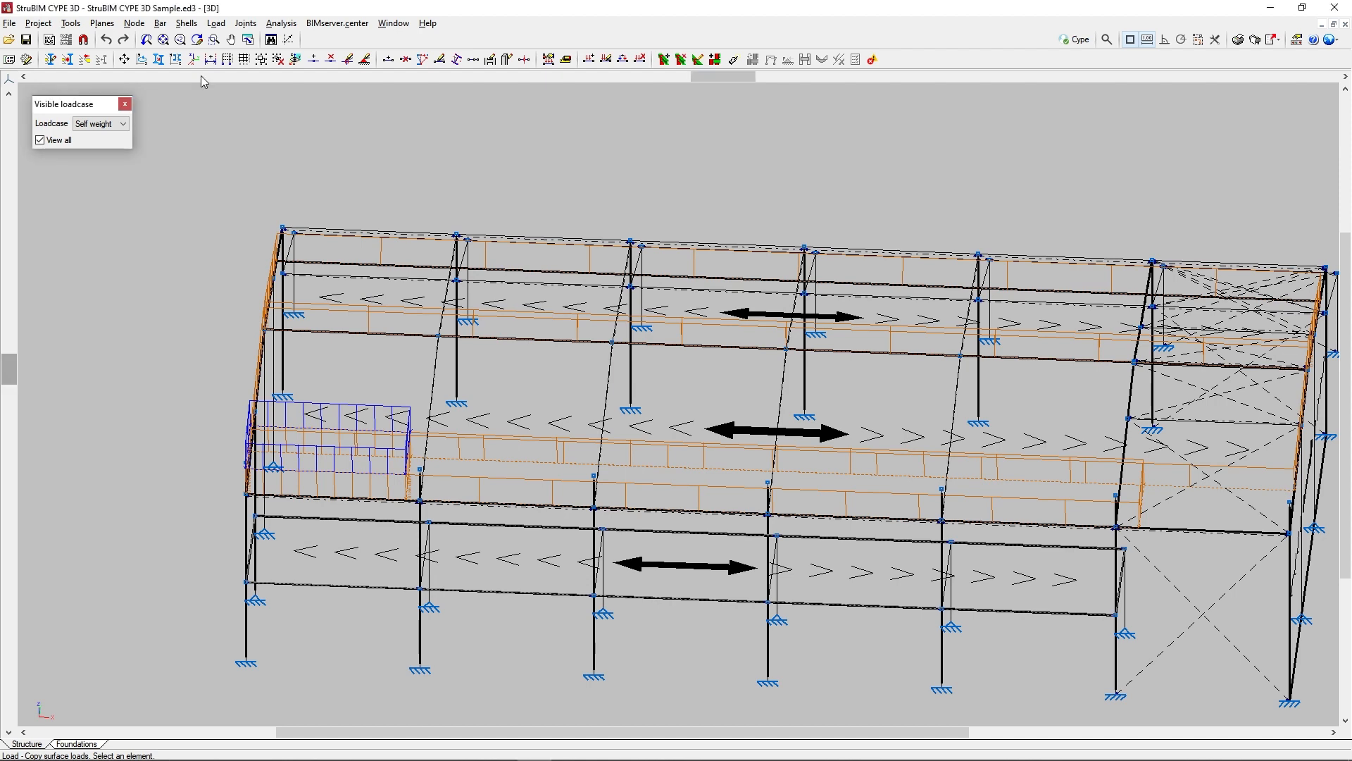
- Pick the corner surface load for moving, including the loads applied on the same zone in other loadcases
click(217, 24)
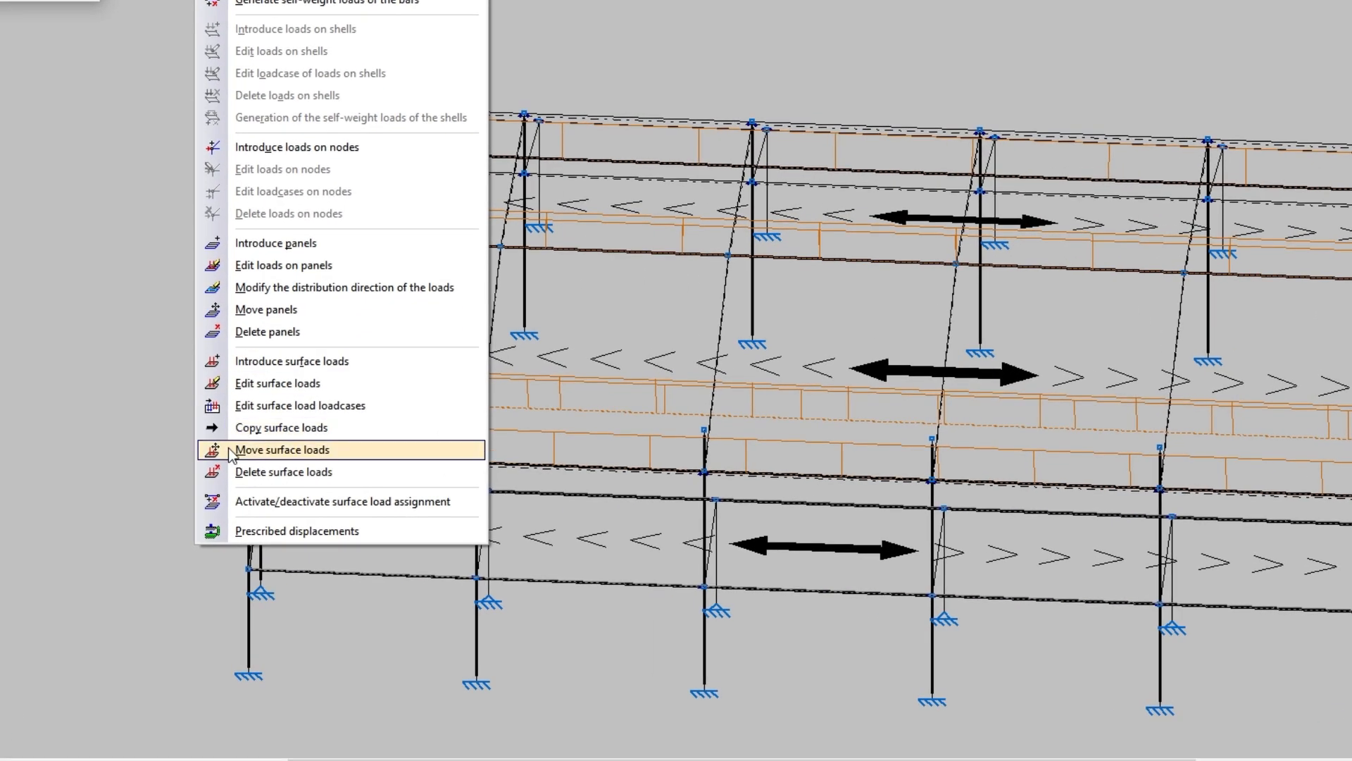
click(231, 454)
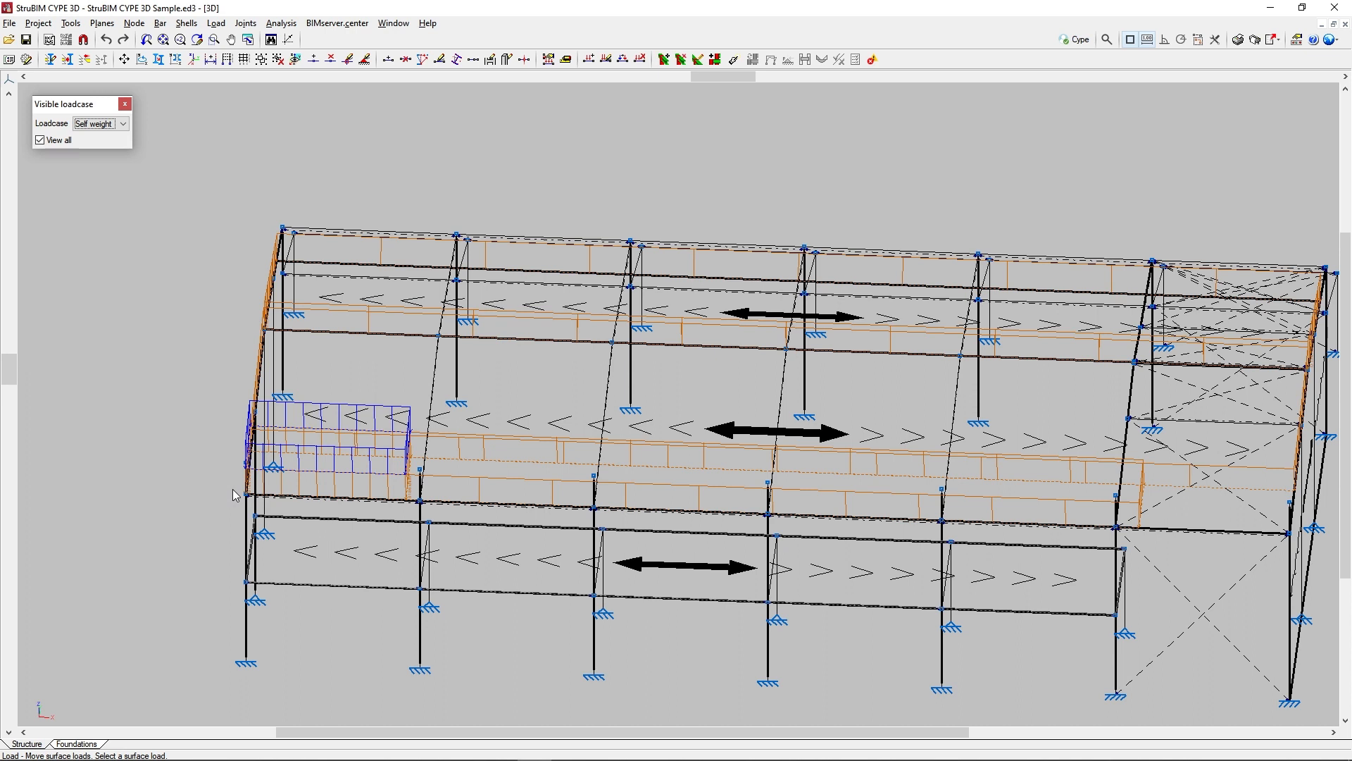
click(324, 490)
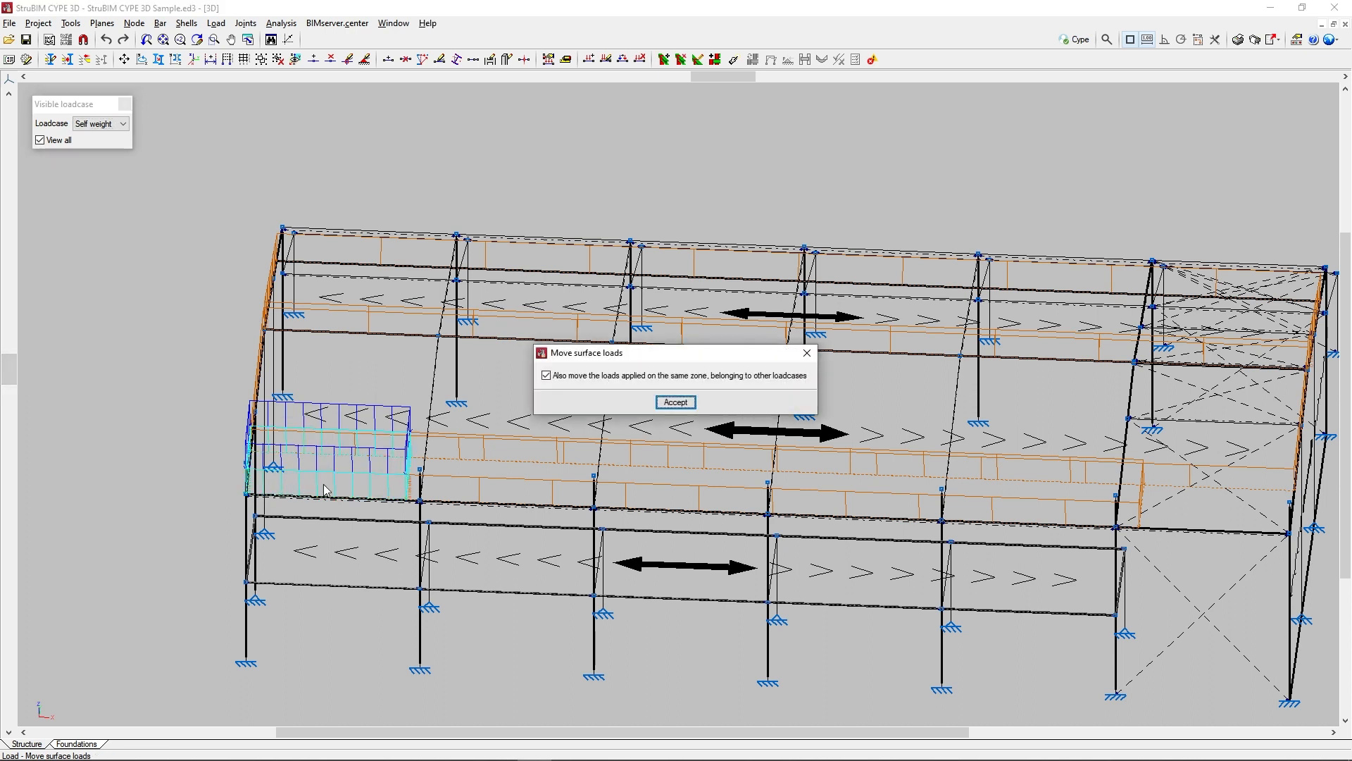
click(694, 405)
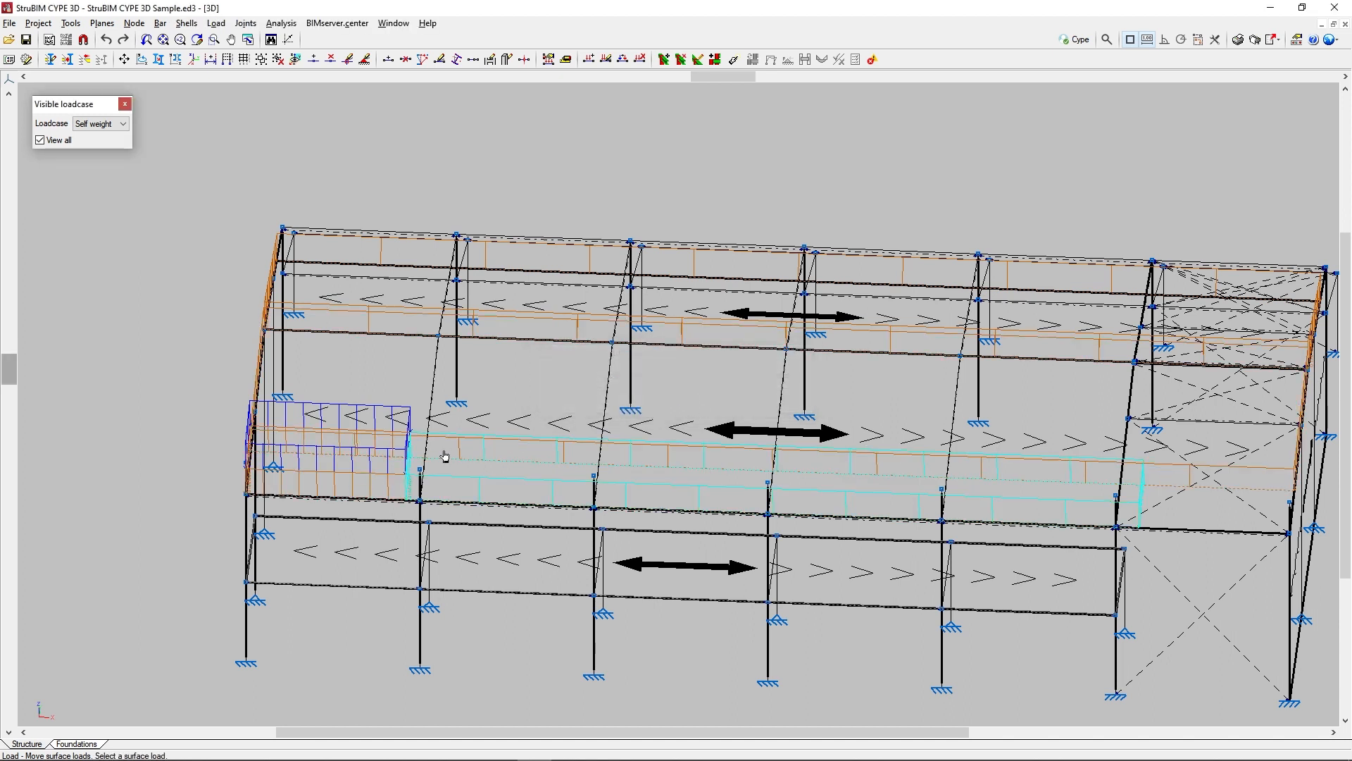
click(352, 478)
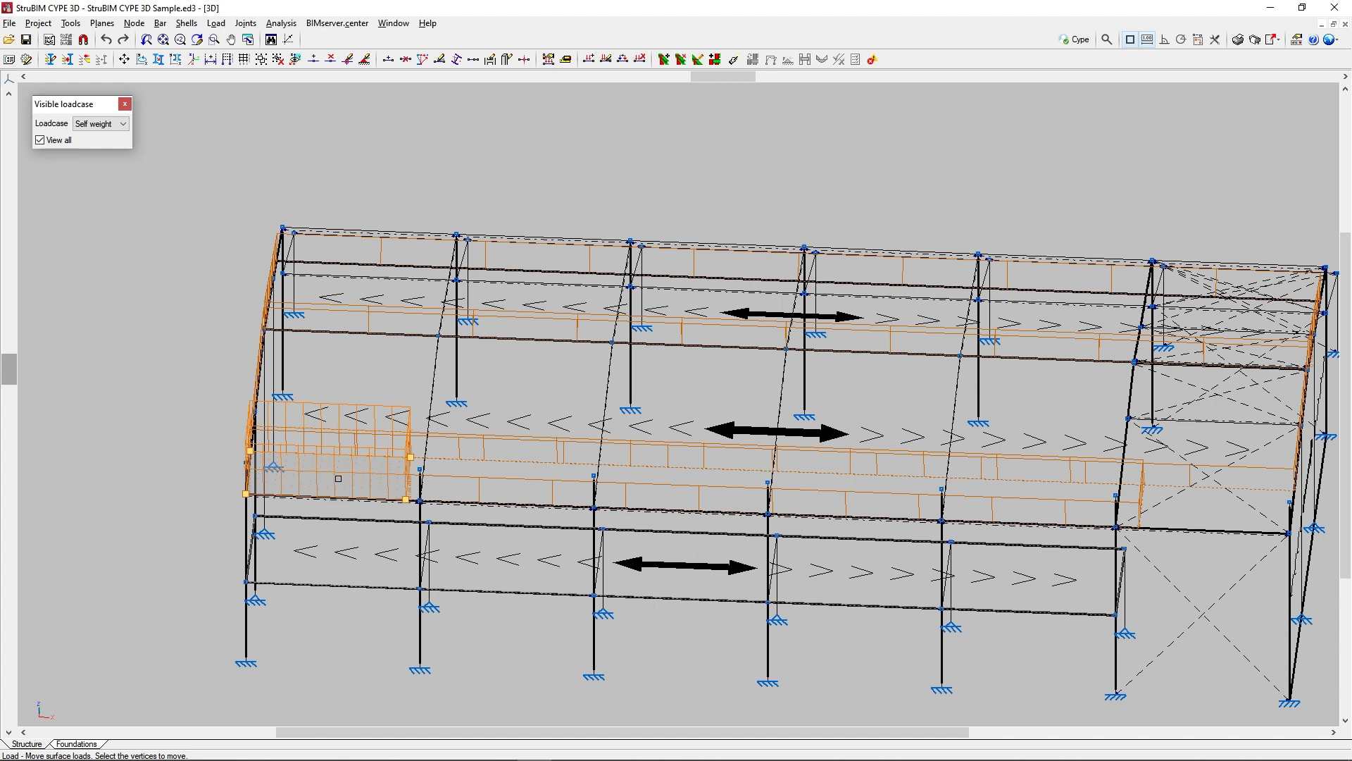
- Move all four vertices of the corner load 25.4 m along the eave, from its inner eave vertex to the building's opposite end
click(245, 493)
click(250, 451)
click(406, 500)
click(411, 457)
right_click(411, 457)
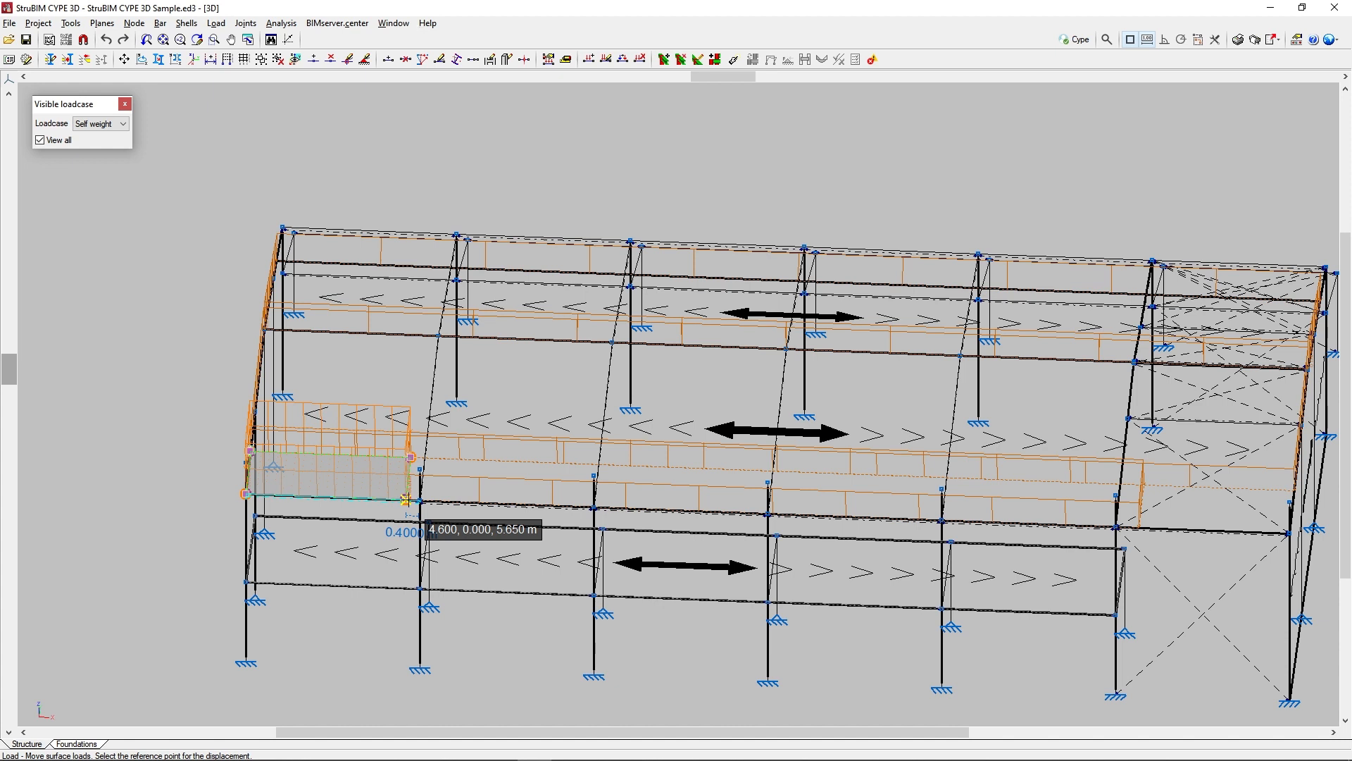
click(405, 499)
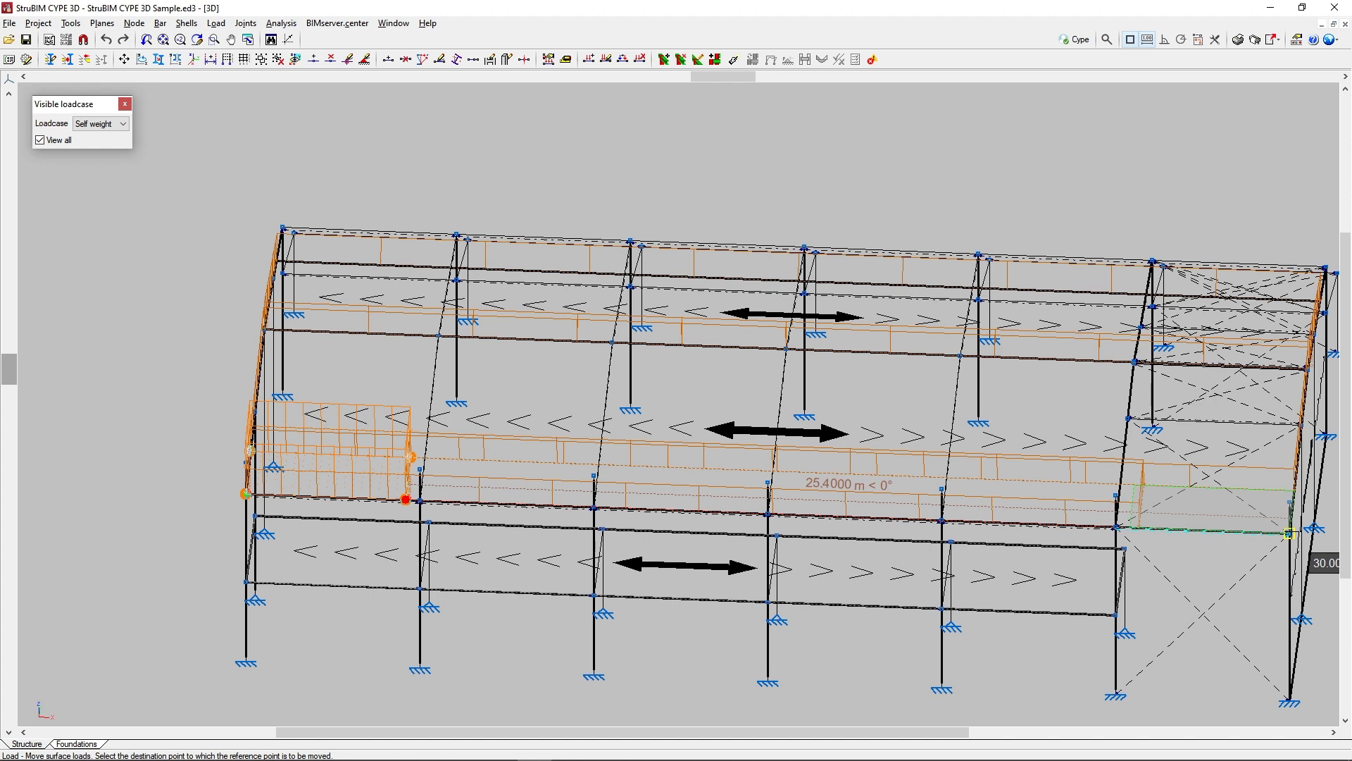
click(1289, 533)
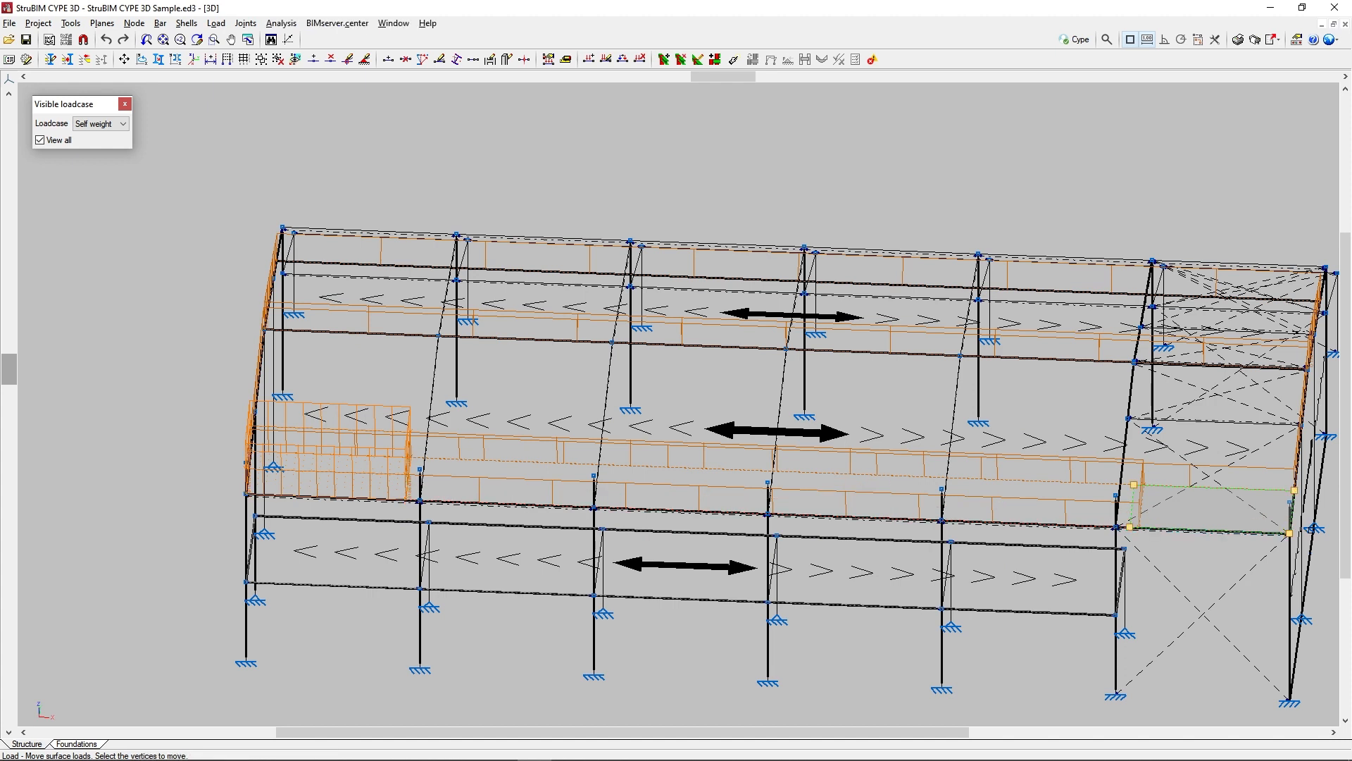
right_click(1315, 533)
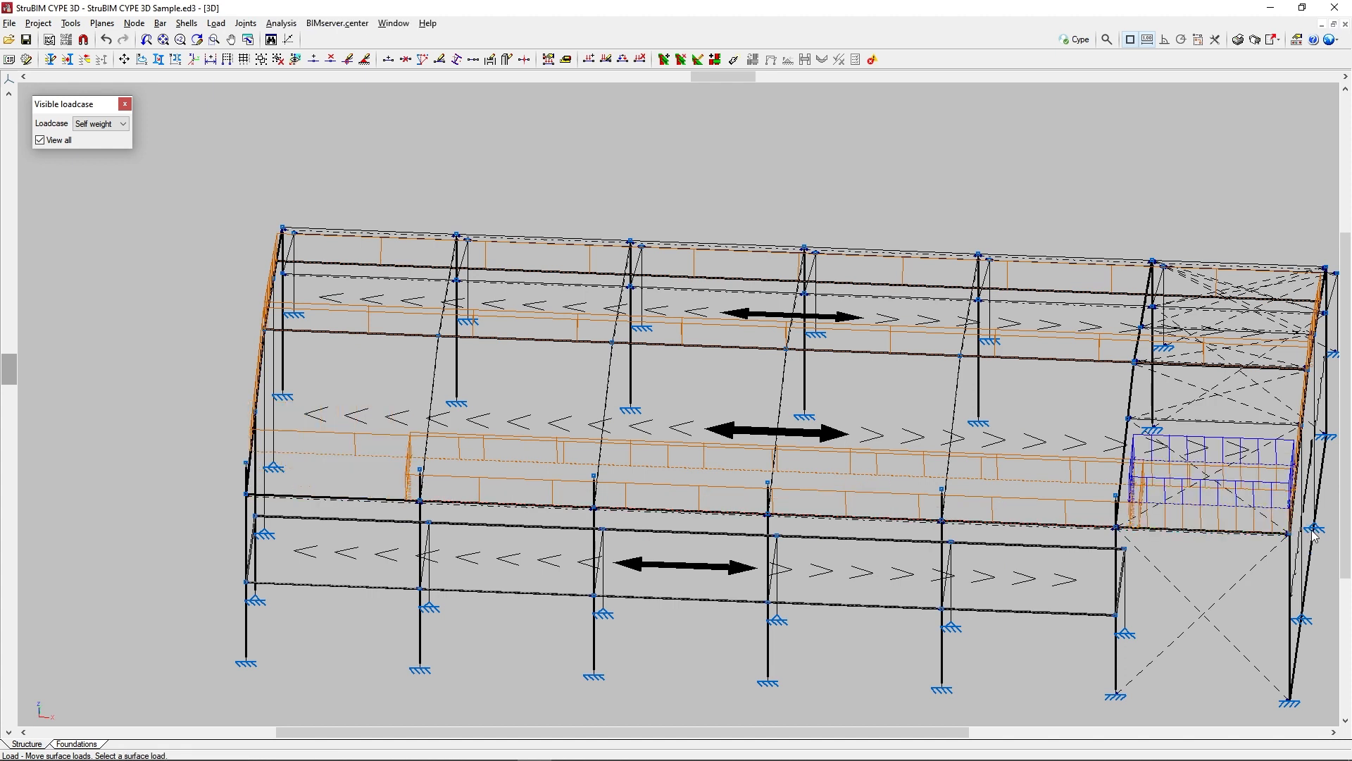
- Delete the surface loads on the roof slope where the moved loads lie and leave the deletion command
middle_drag(1314, 534, 878, 392)
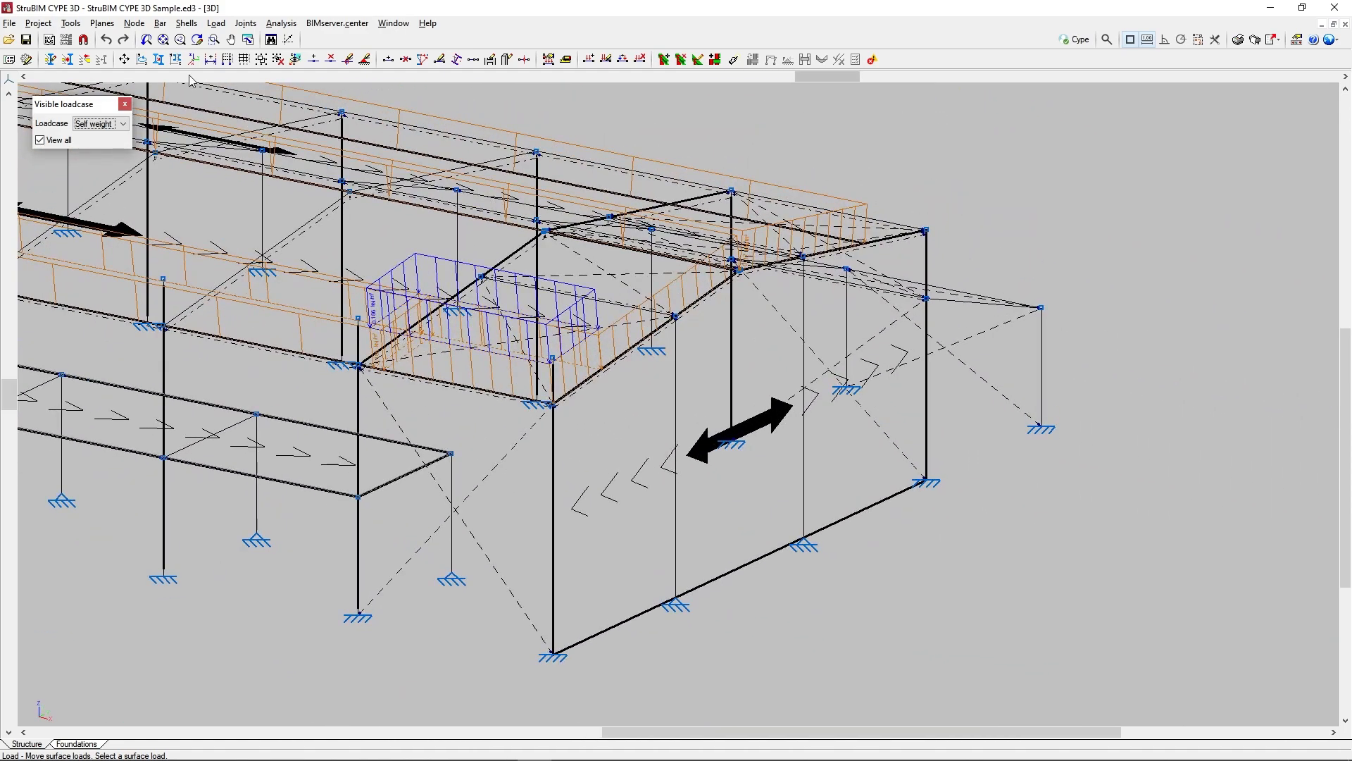
click(216, 23)
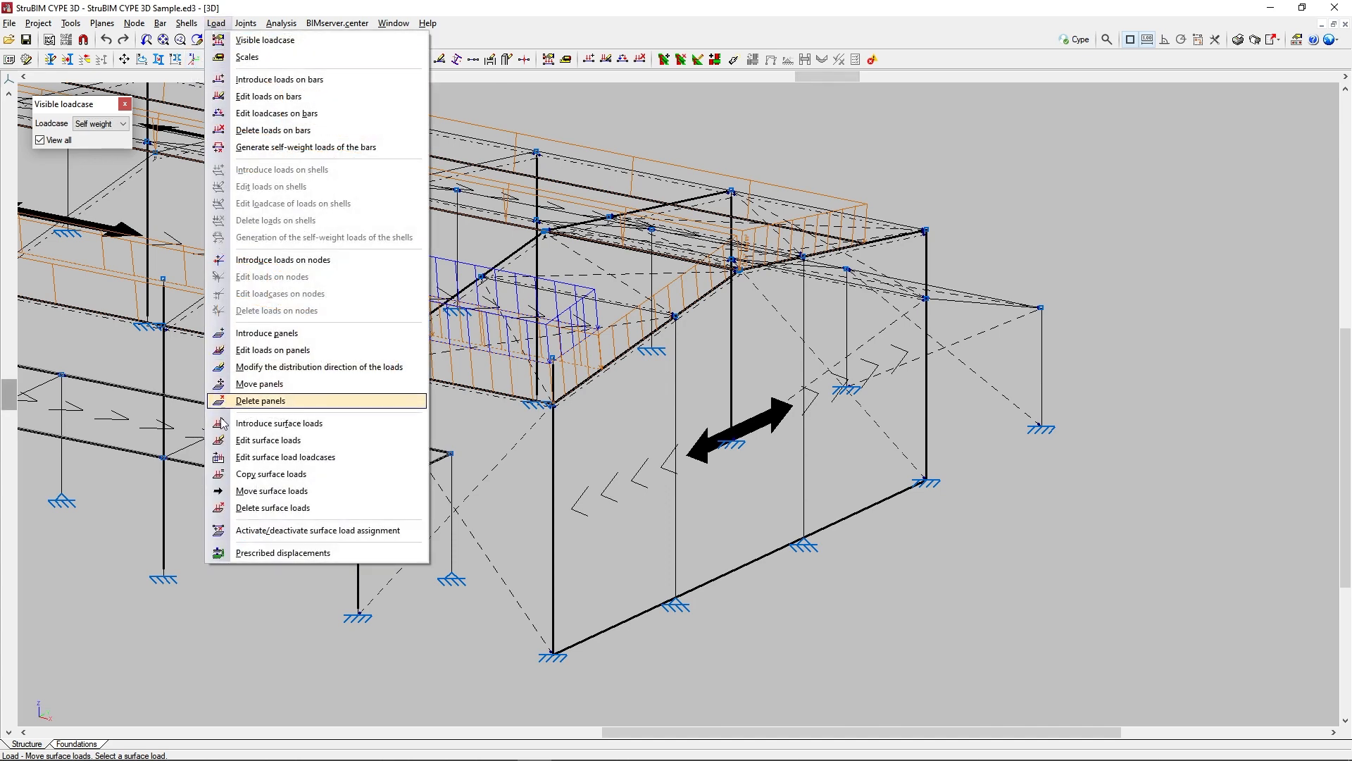
click(232, 507)
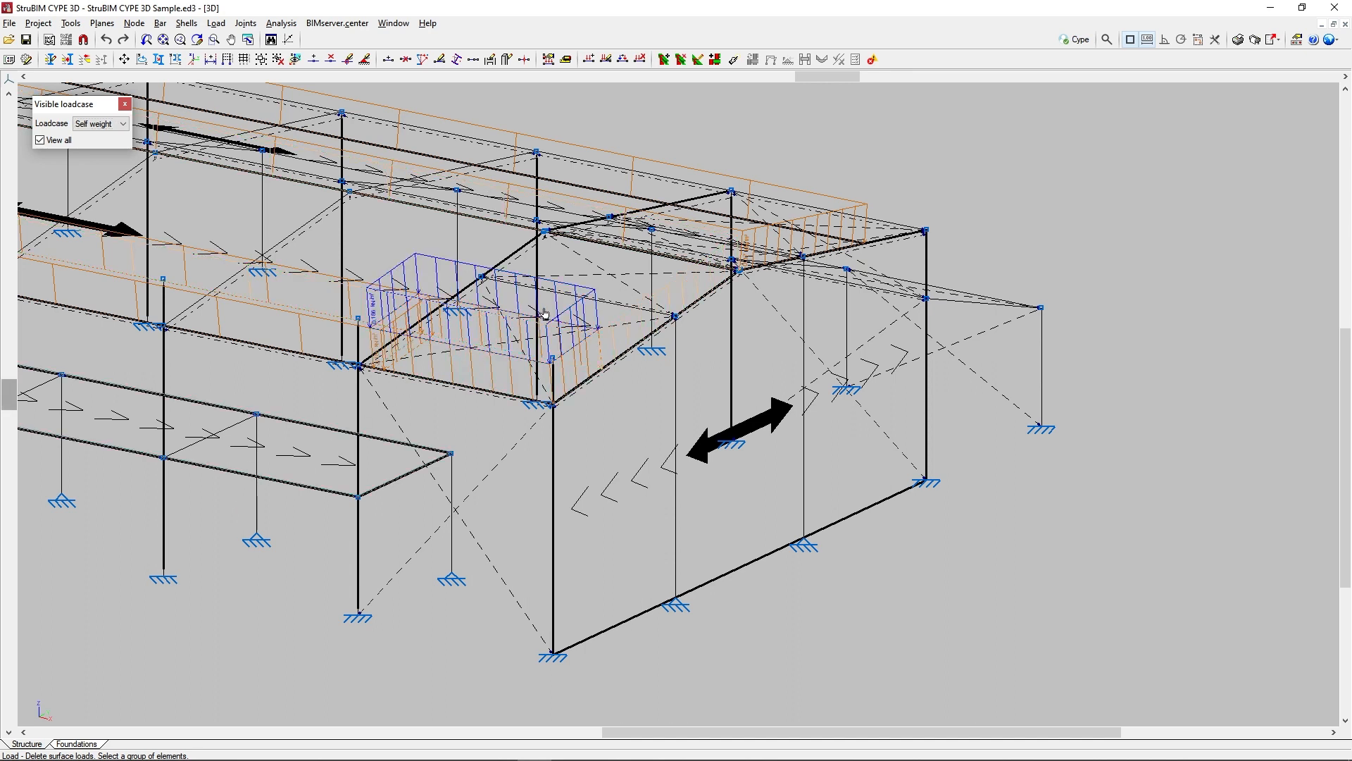
click(544, 315)
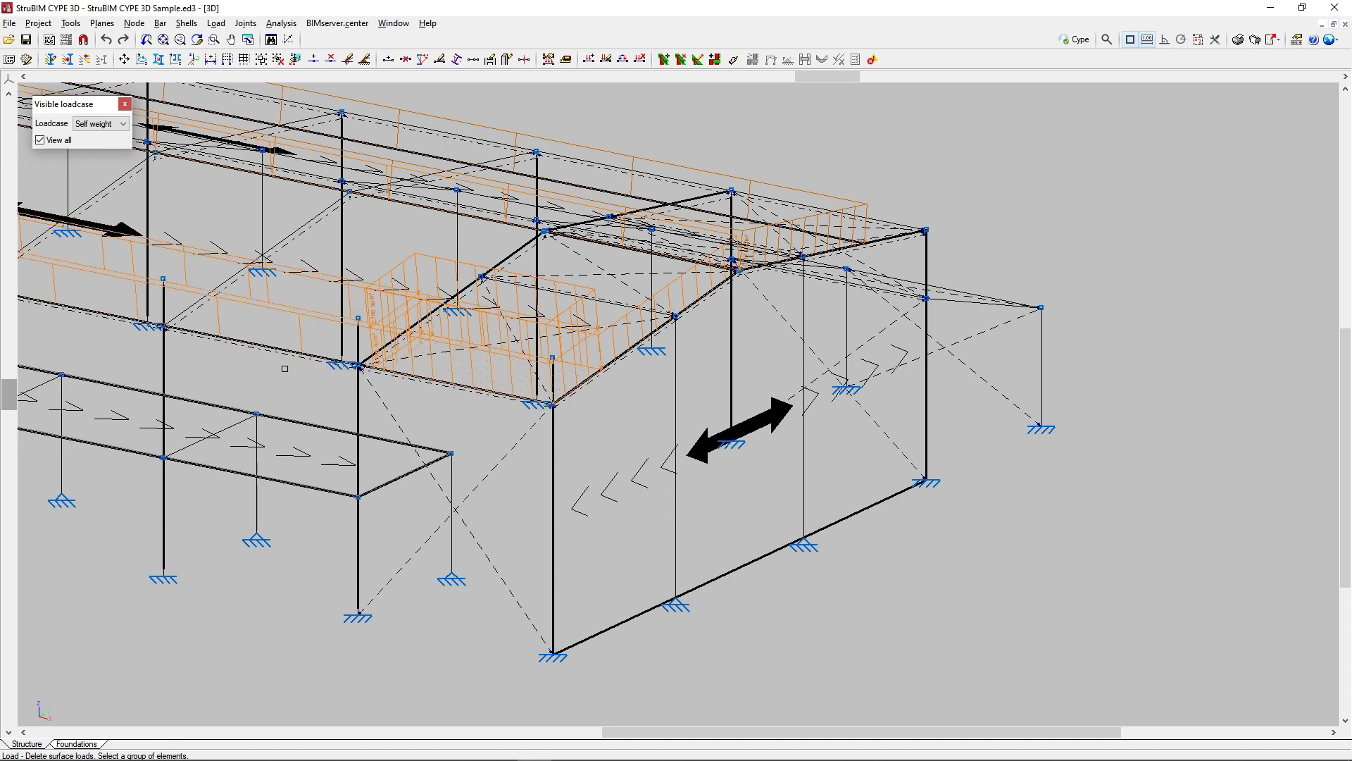
right_click(256, 380)
scroll(256, 380, down, 3)
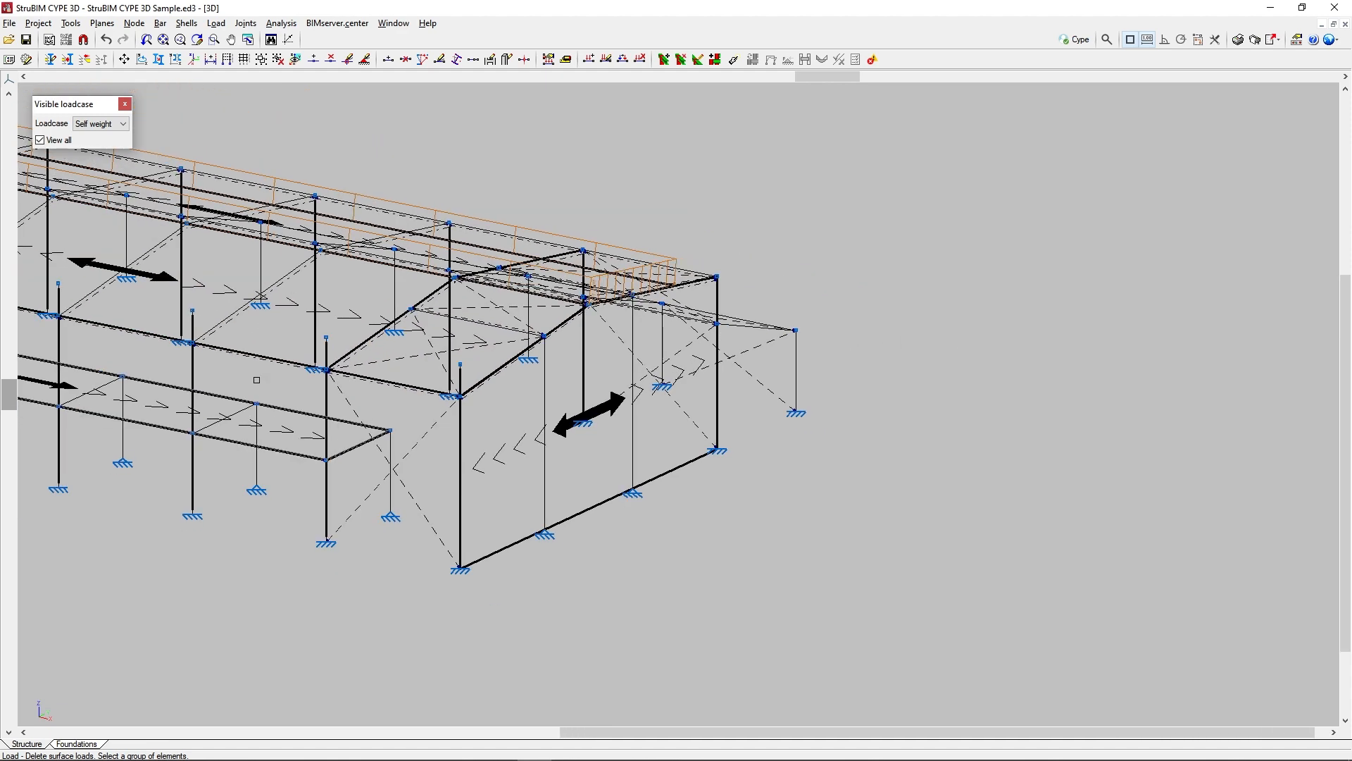
middle_drag(257, 380, 626, 497)
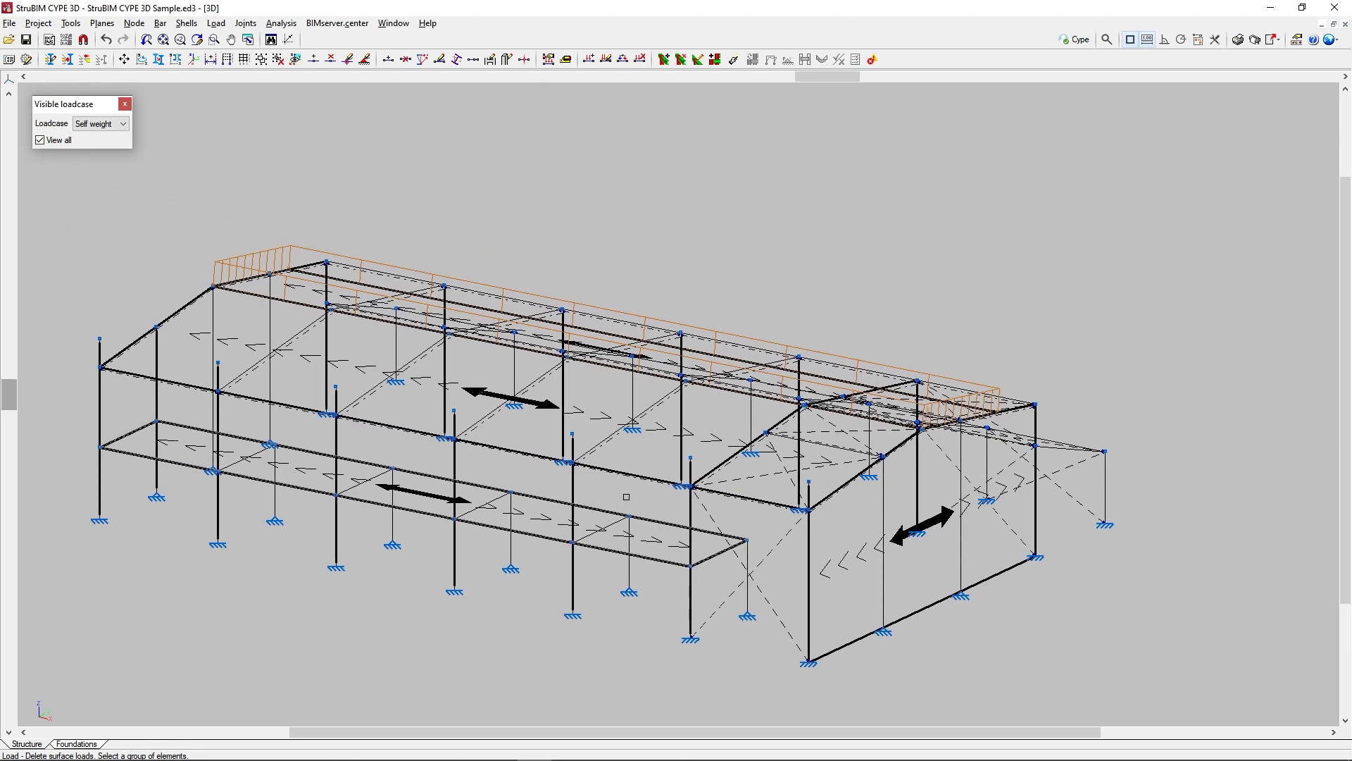
right_click(632, 501)
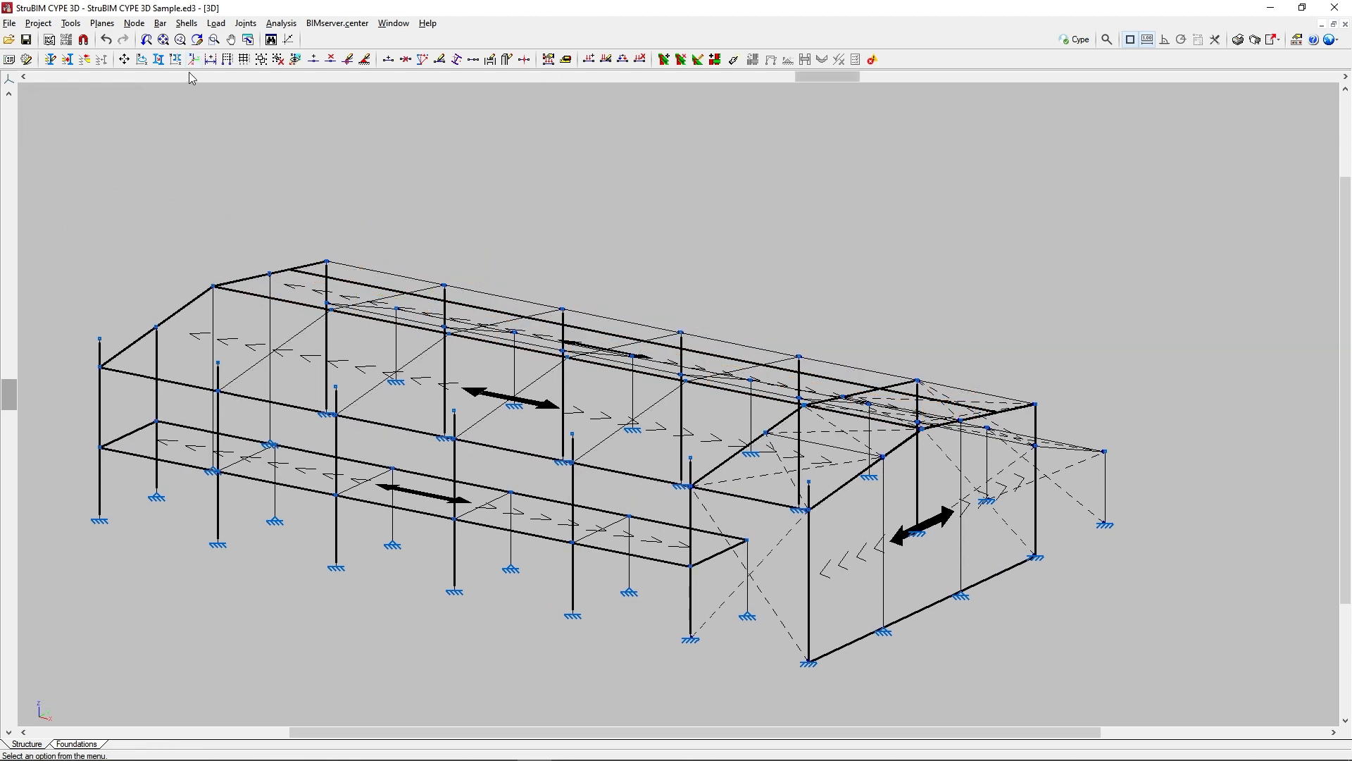
- Deactivate the surface load assignment on the four intermediate rafters of the cleared roof slope
click(216, 24)
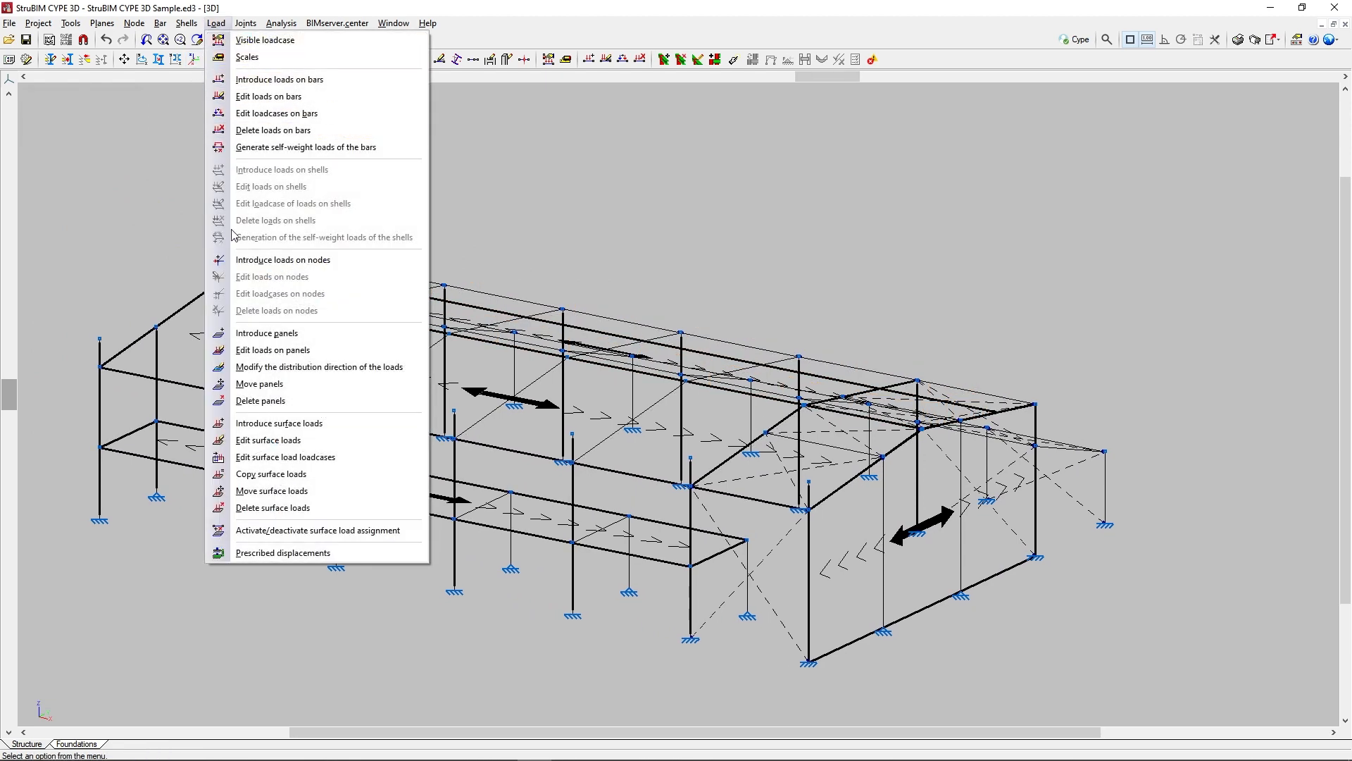
click(233, 530)
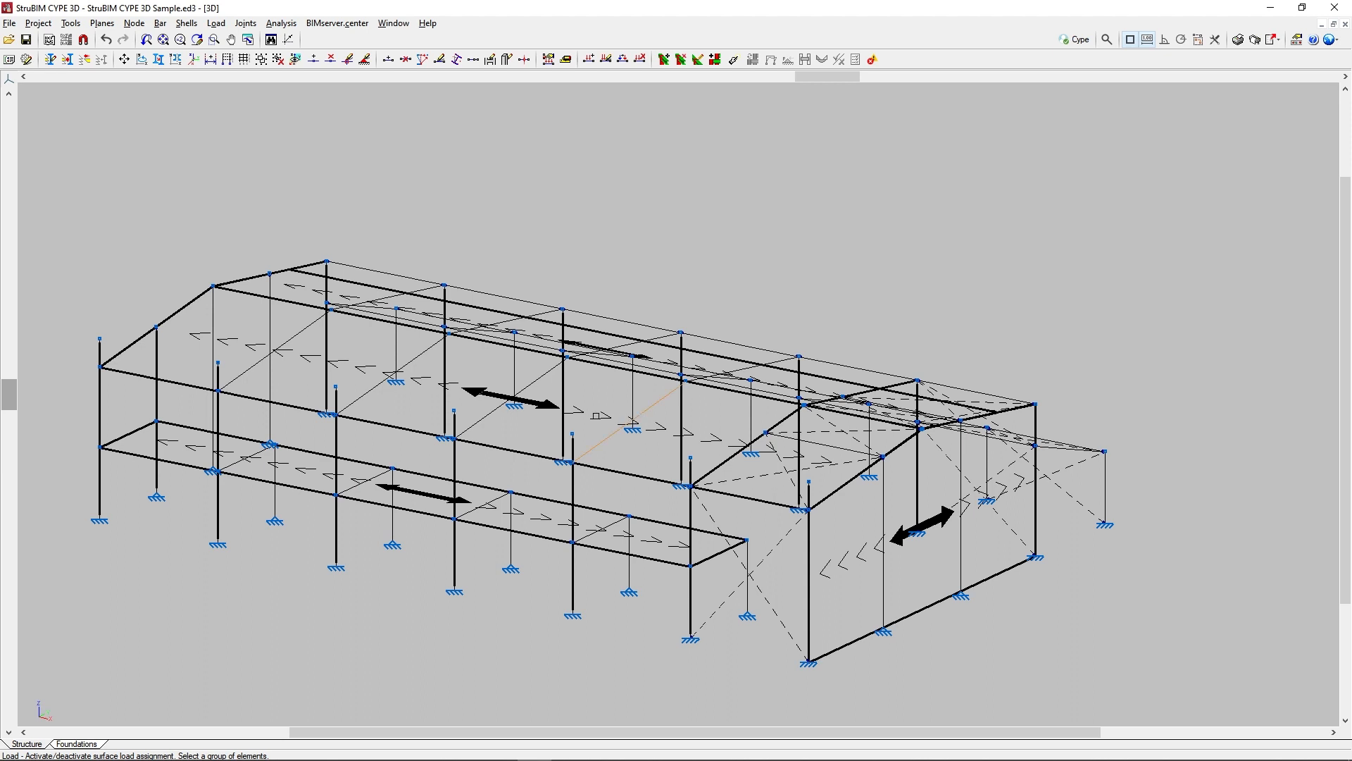
click(512, 411)
click(389, 394)
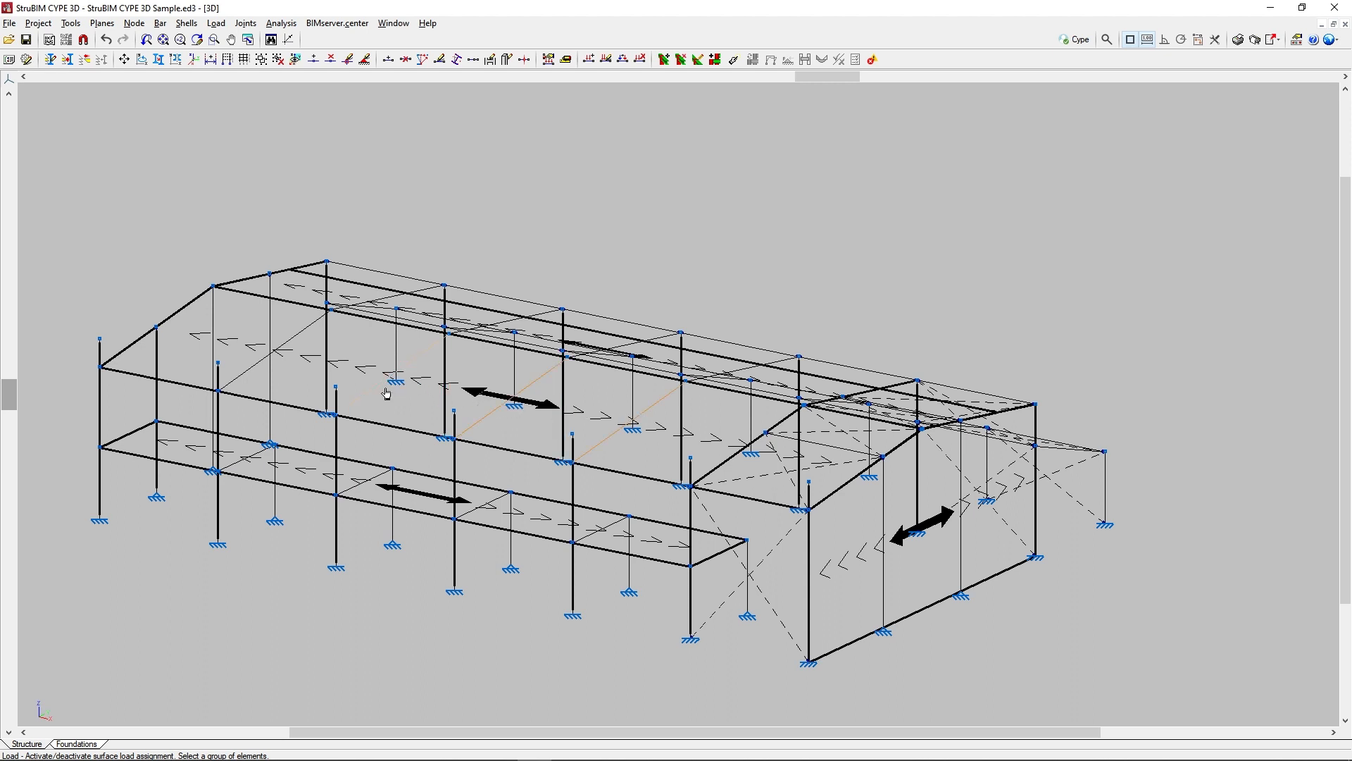
click(293, 366)
right_click(300, 366)
scroll(300, 366, up, 5)
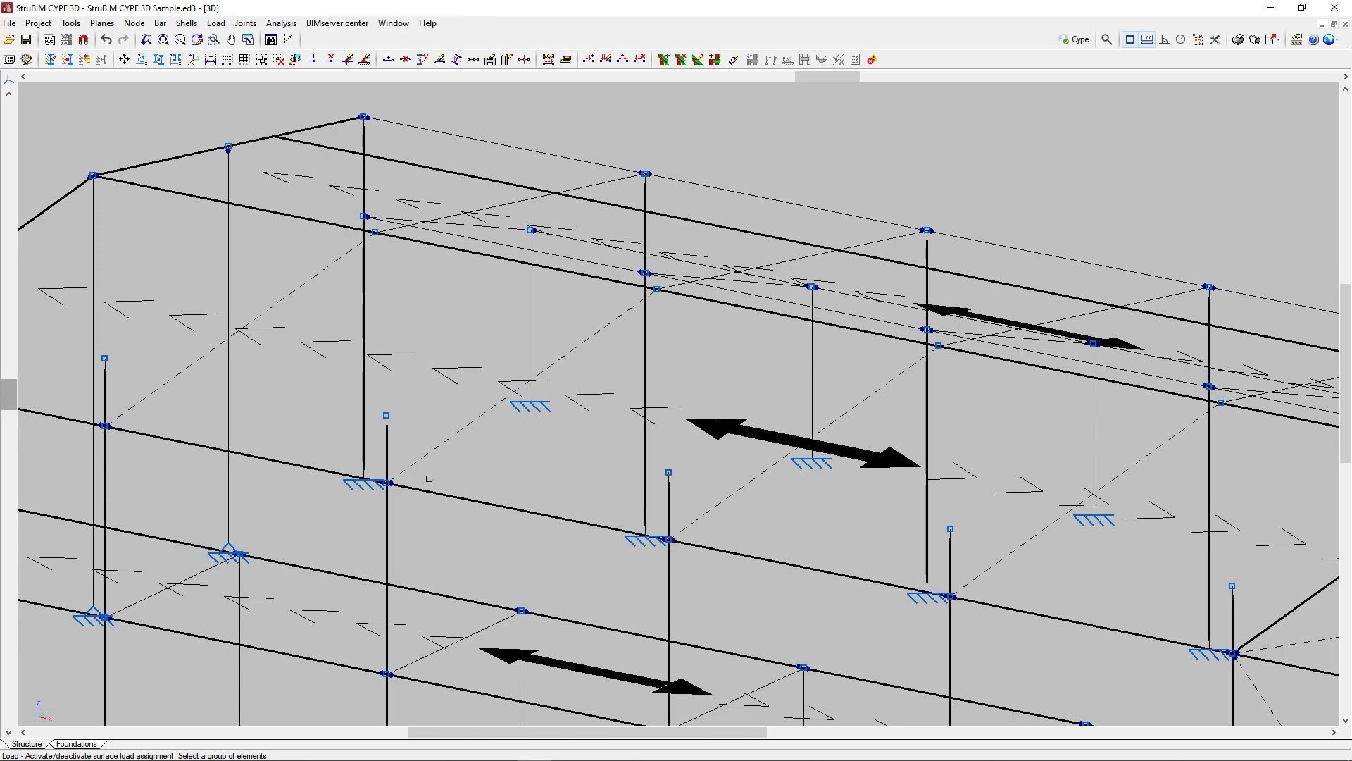
scroll(429, 478, down, 4)
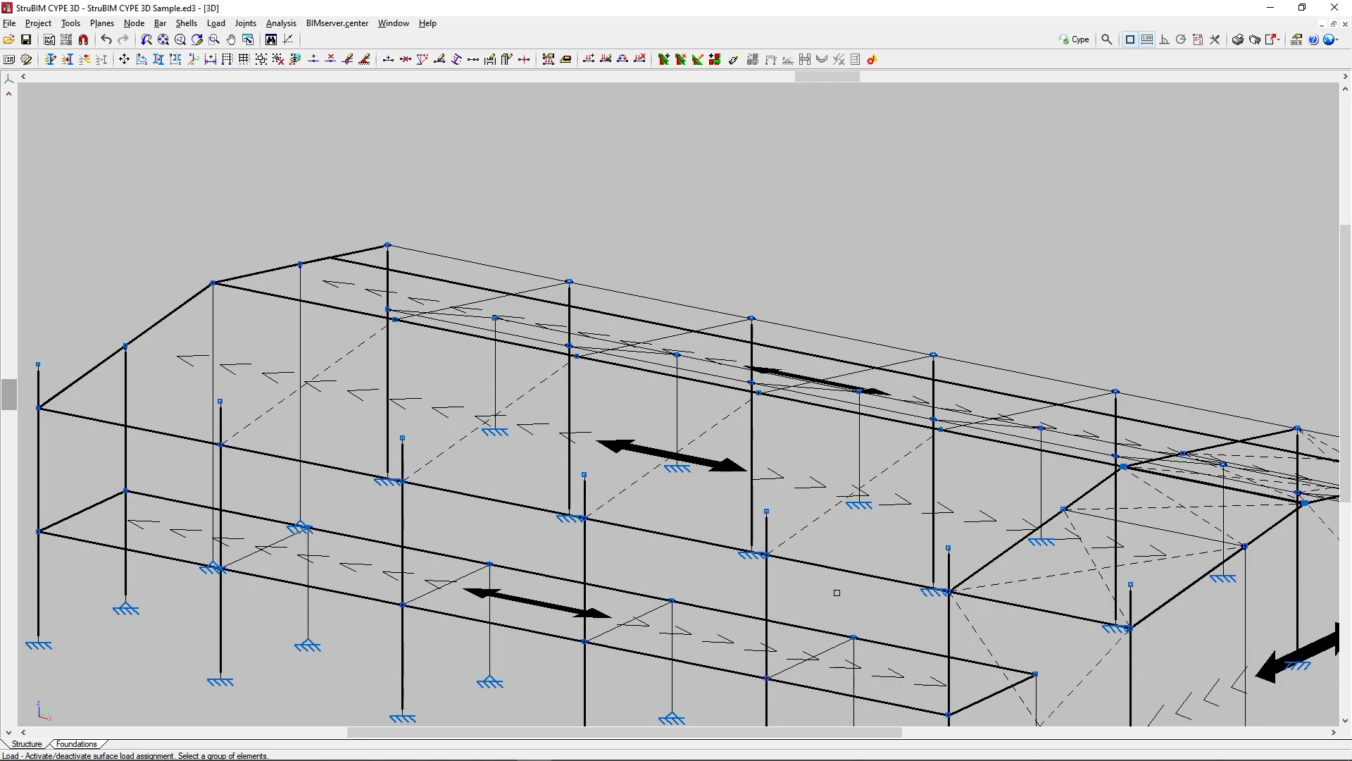
middle_drag(836, 591, 438, 548)
scroll(666, 531, up, 3)
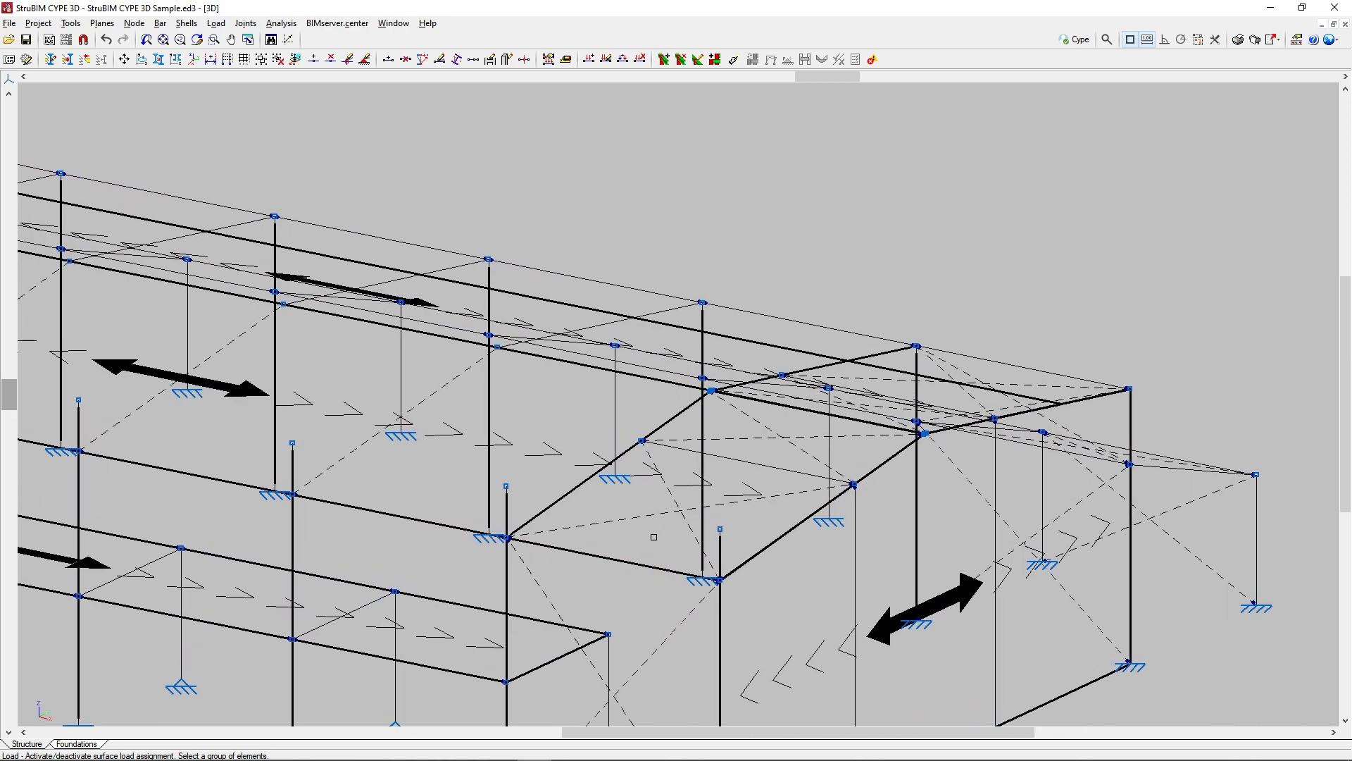